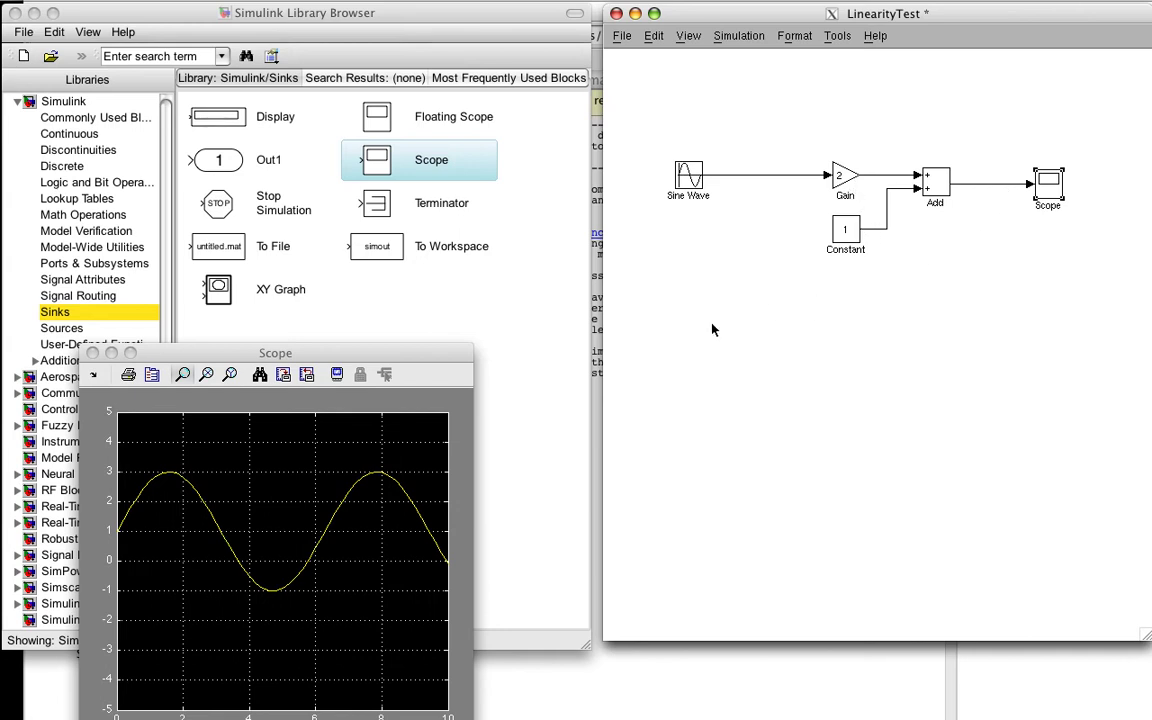
# - Move the Scope window beside the model so its sine between -1 and 3 is visible
pyautogui.moveTo(459, 355); pyautogui.dragTo(531, 206)
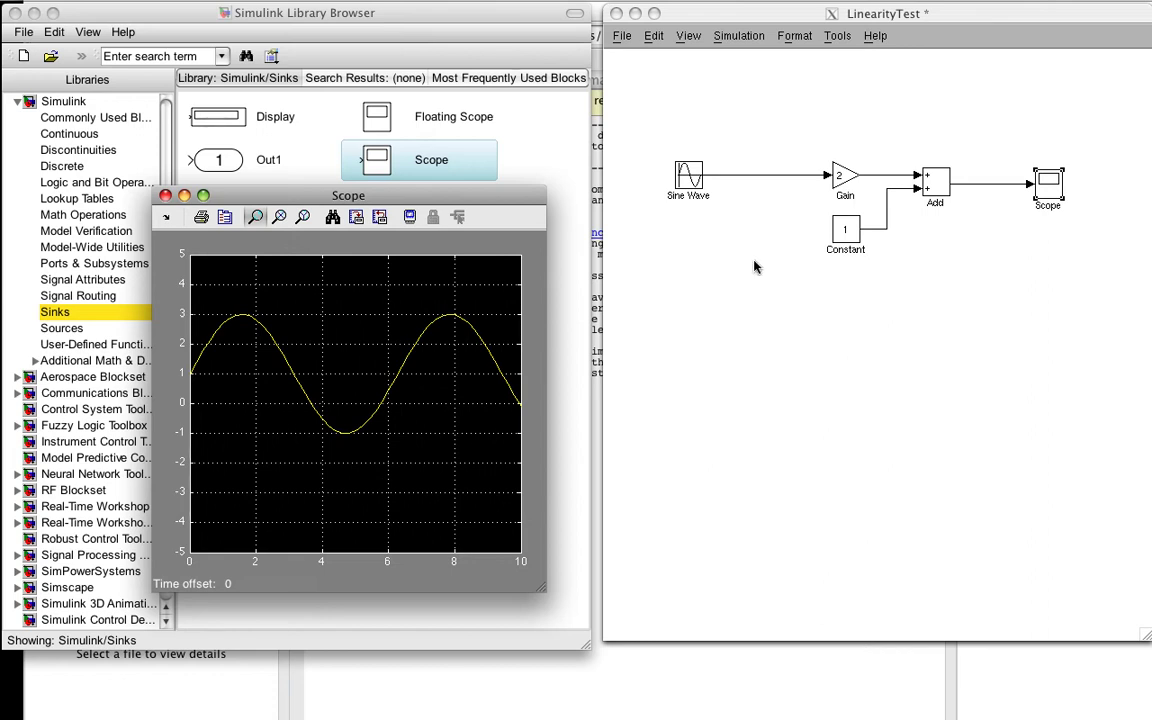
# - Group the Gain, Add and Constant blocks into a single Subsystem block
pyautogui.click(797, 139)
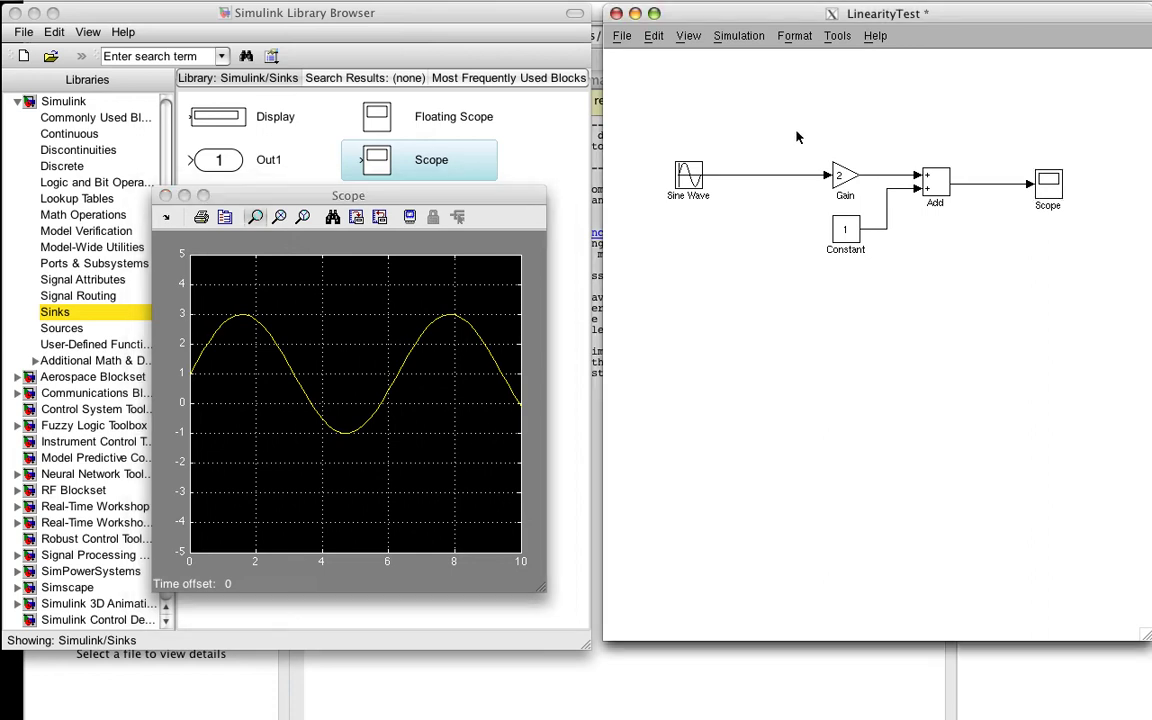
pyautogui.moveTo(797, 132); pyautogui.dragTo(975, 298)
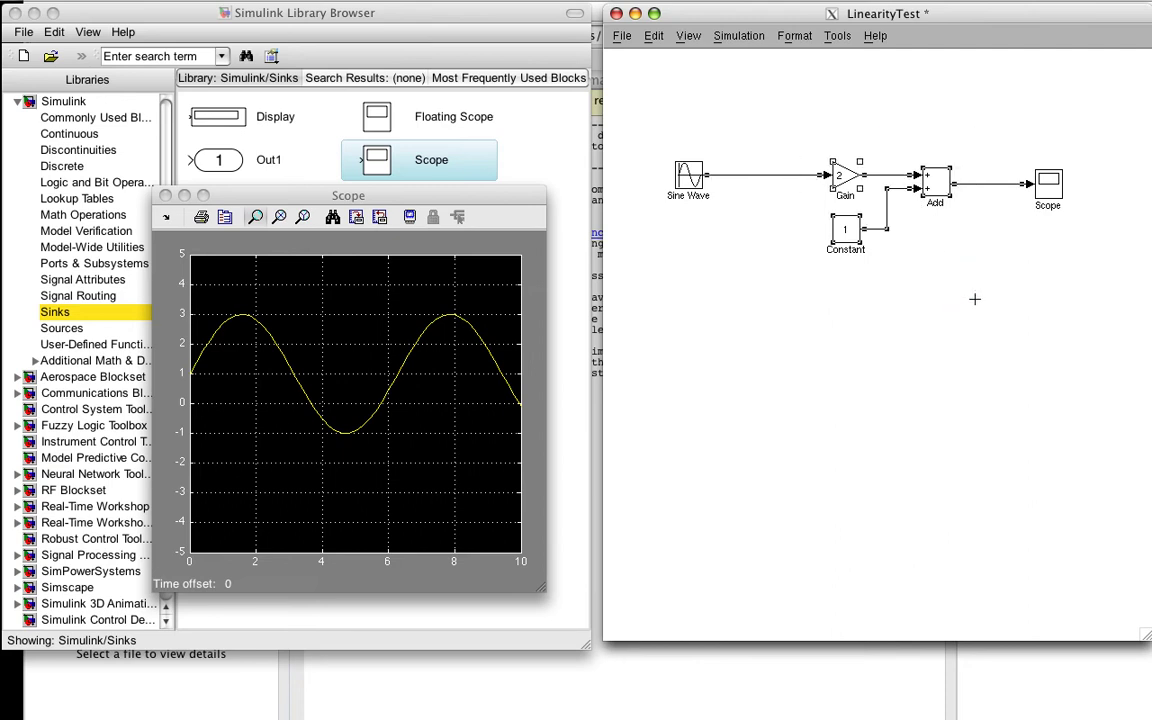
pyautogui.rightClick(847, 178)
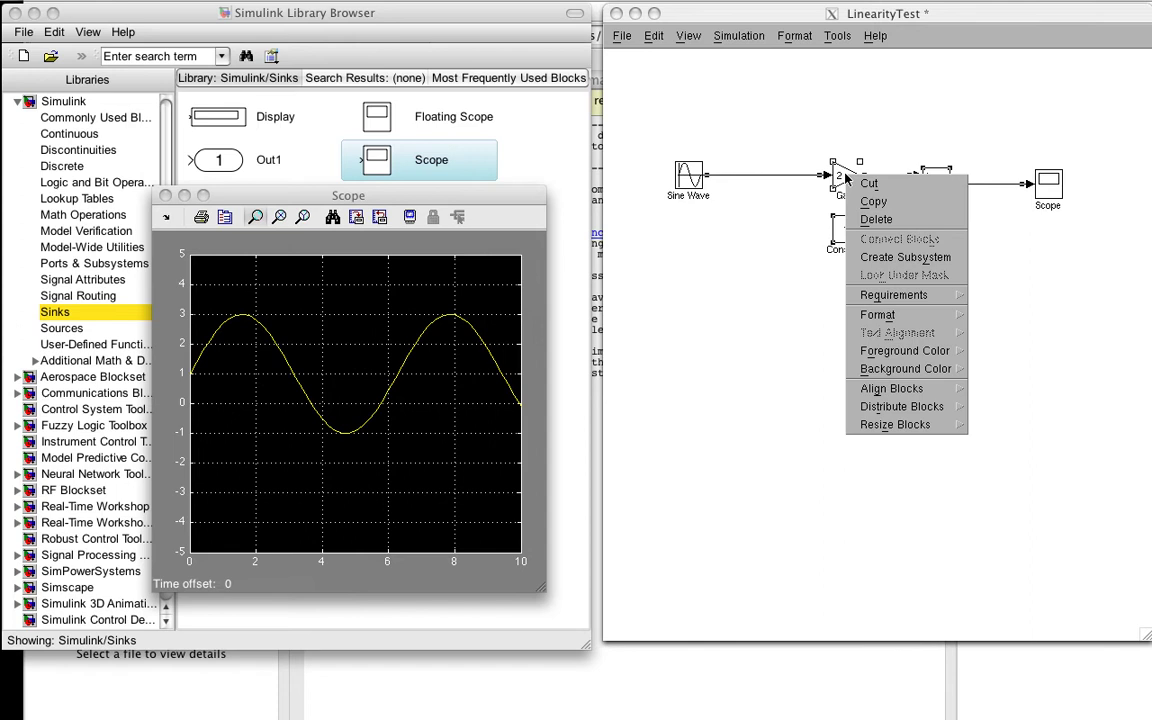
pyautogui.click(866, 257)
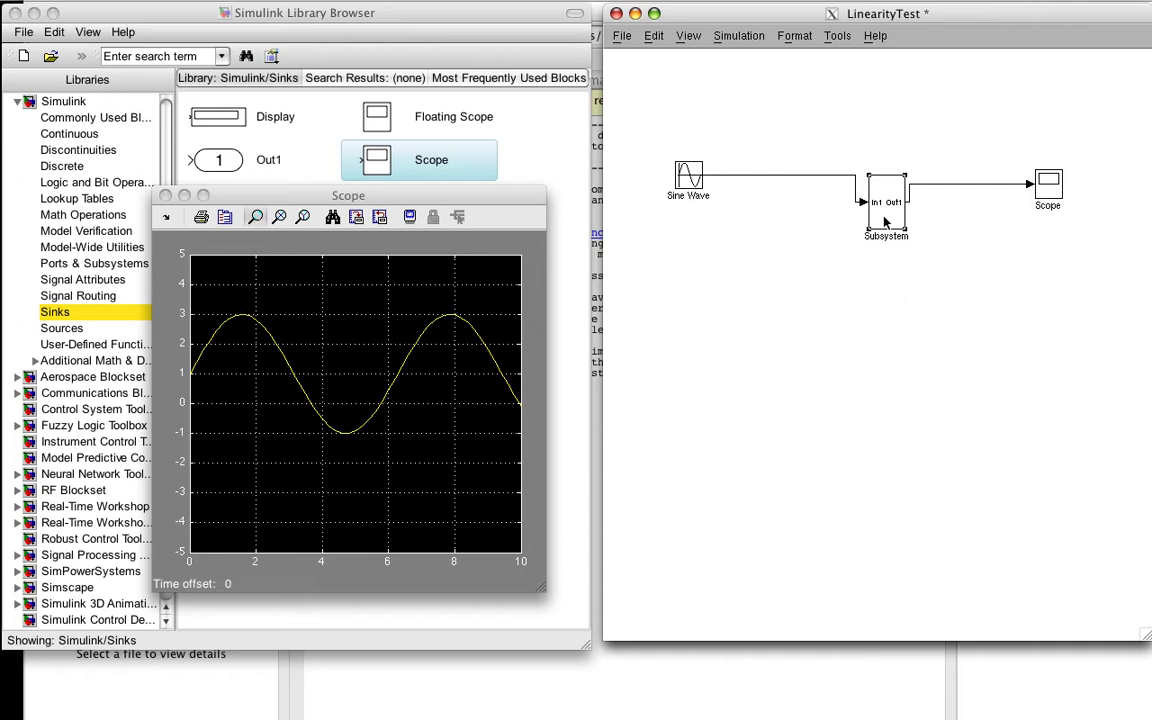
# - Rerun the simulation with Sine Wave feeding the Subsystem into the Scope
pyautogui.click(740, 37)
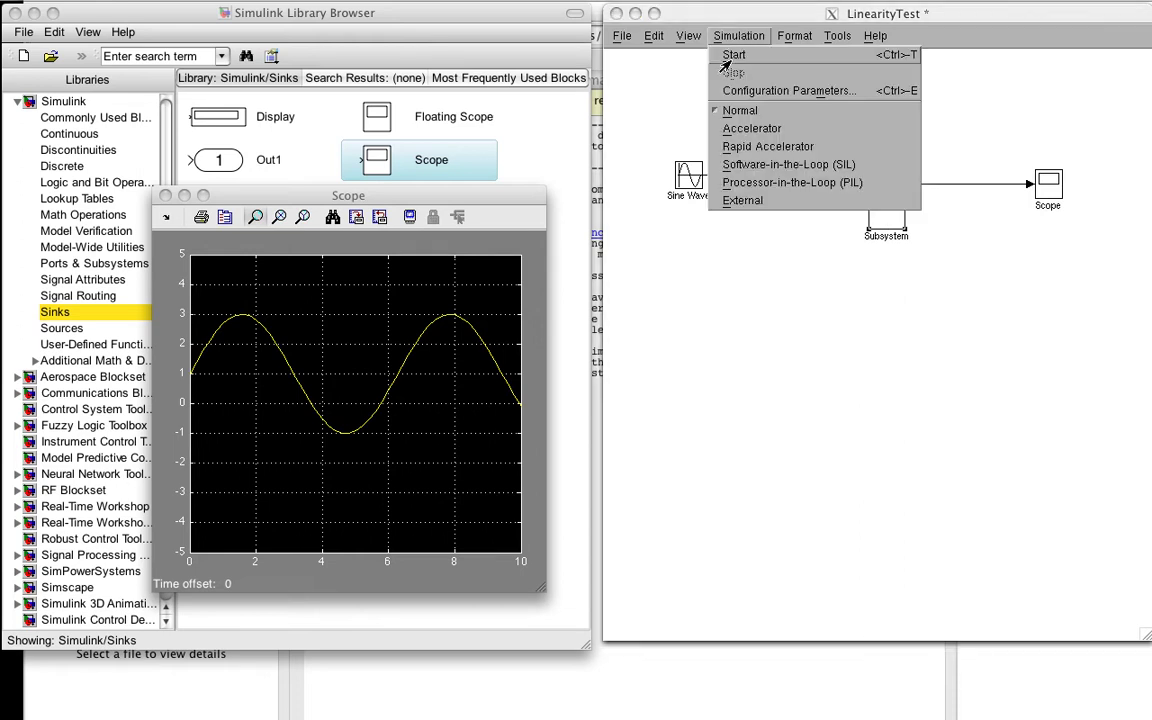
pyautogui.click(730, 55)
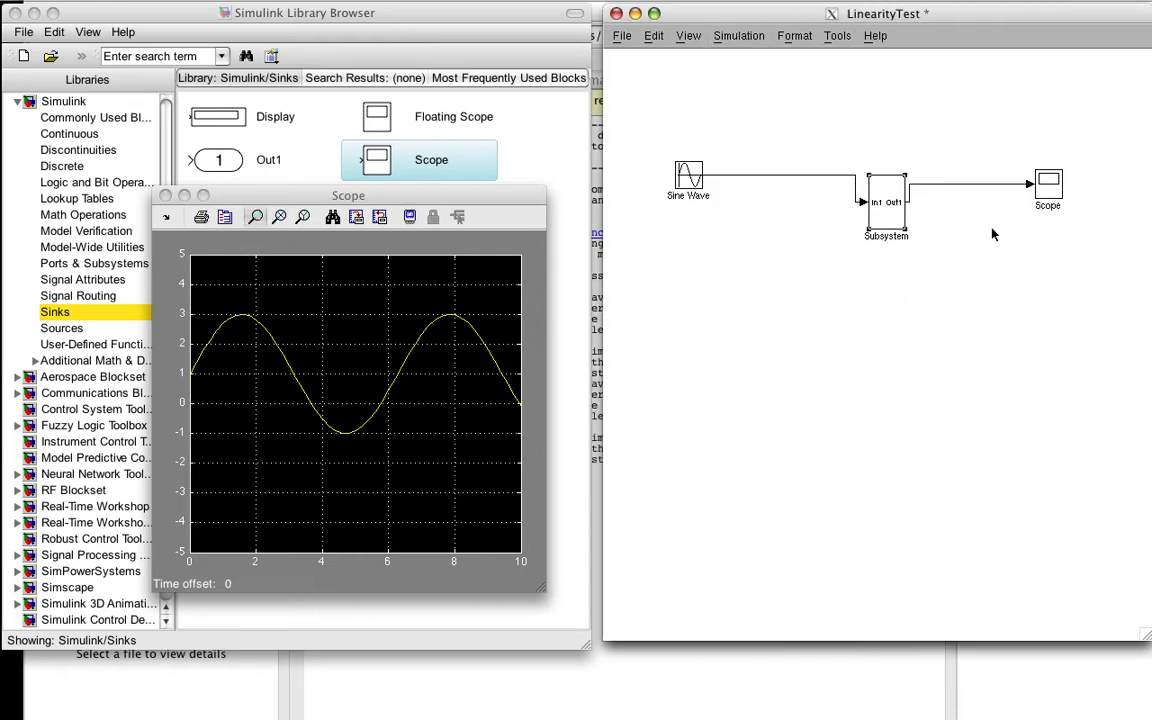
pyautogui.click(1057, 190)
pyautogui.click(689, 357)
# - Copy the Subsystem block and paste a duplicate, Subsystem1, into the diagram
pyautogui.click(884, 206)
pyautogui.click(110, 2)
pyautogui.click(186, 11)
pyautogui.click(884, 323)
pyautogui.press('v')
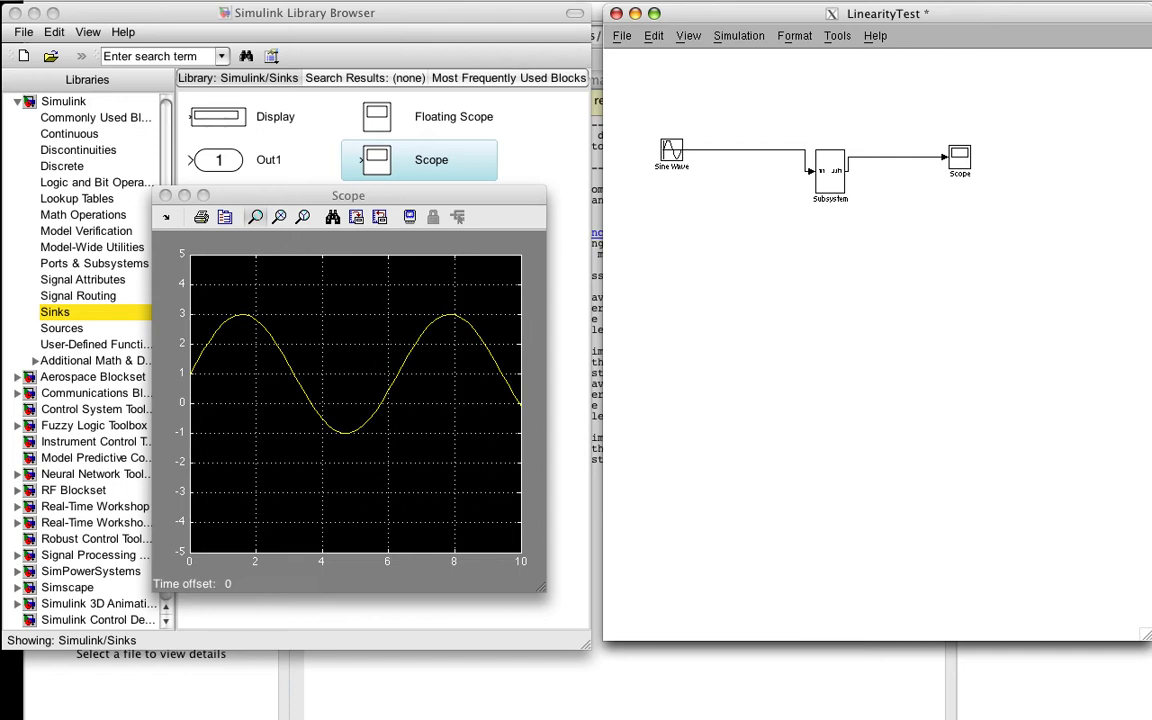
pyautogui.click(653, 36)
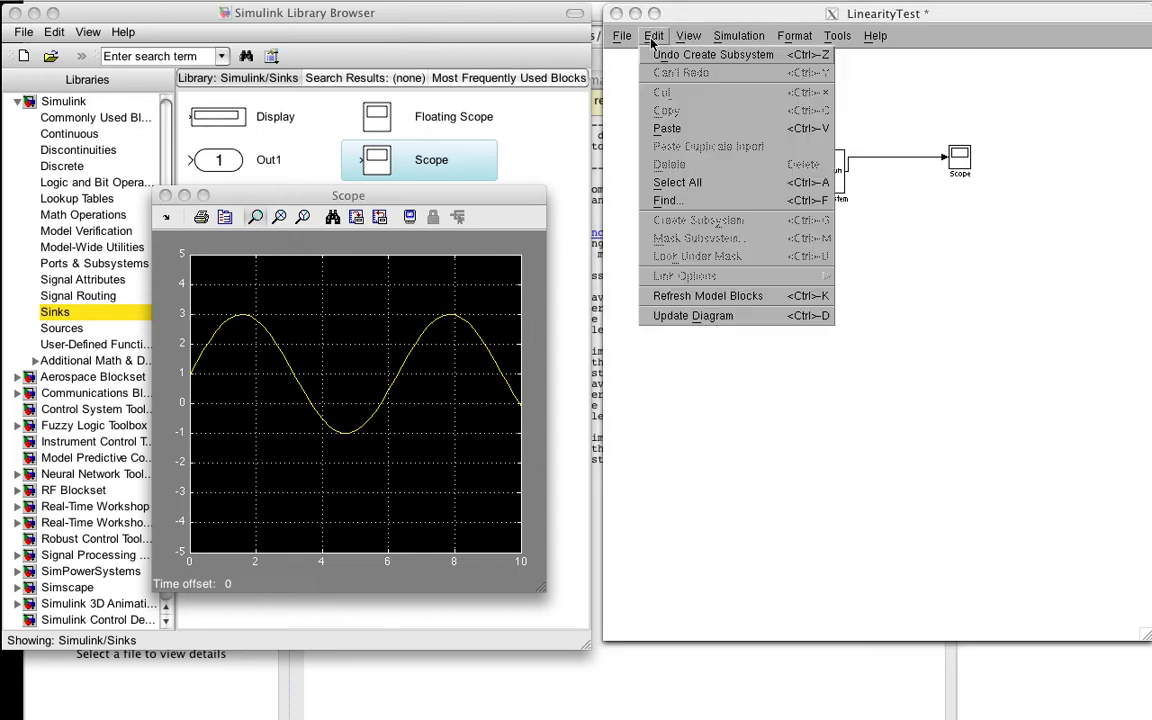
pyautogui.click(667, 128)
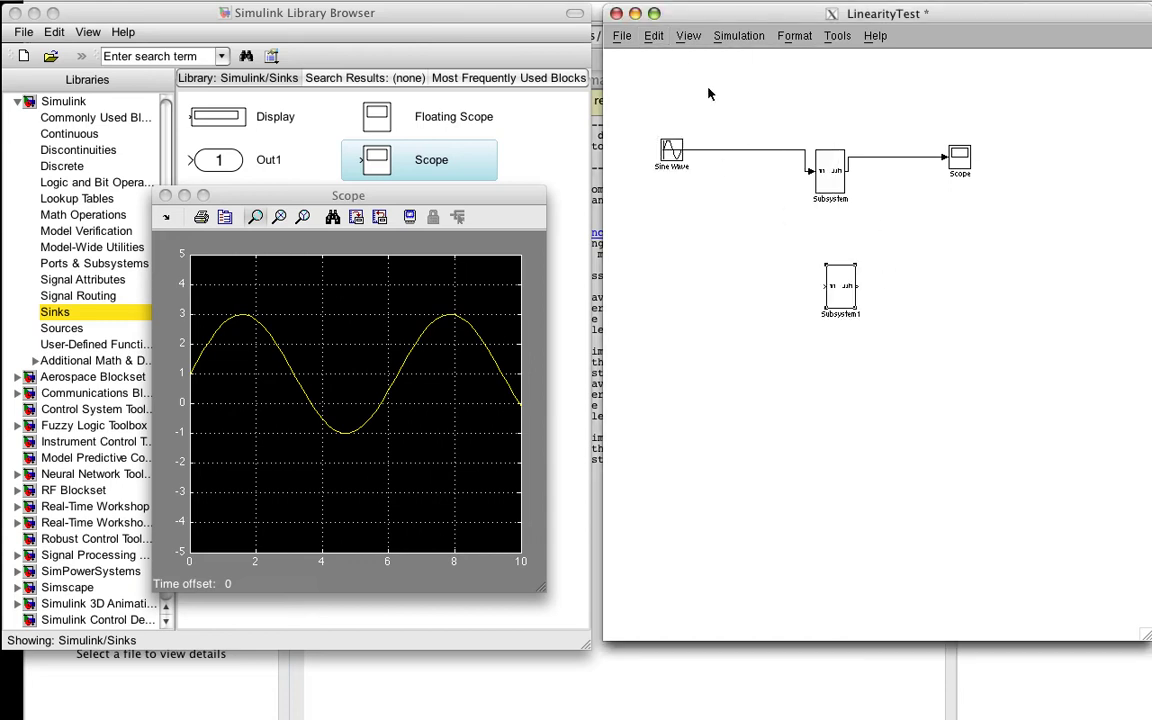
# - Zoom in and align Subsystem1 directly below the original Subsystem
pyautogui.click(689, 37)
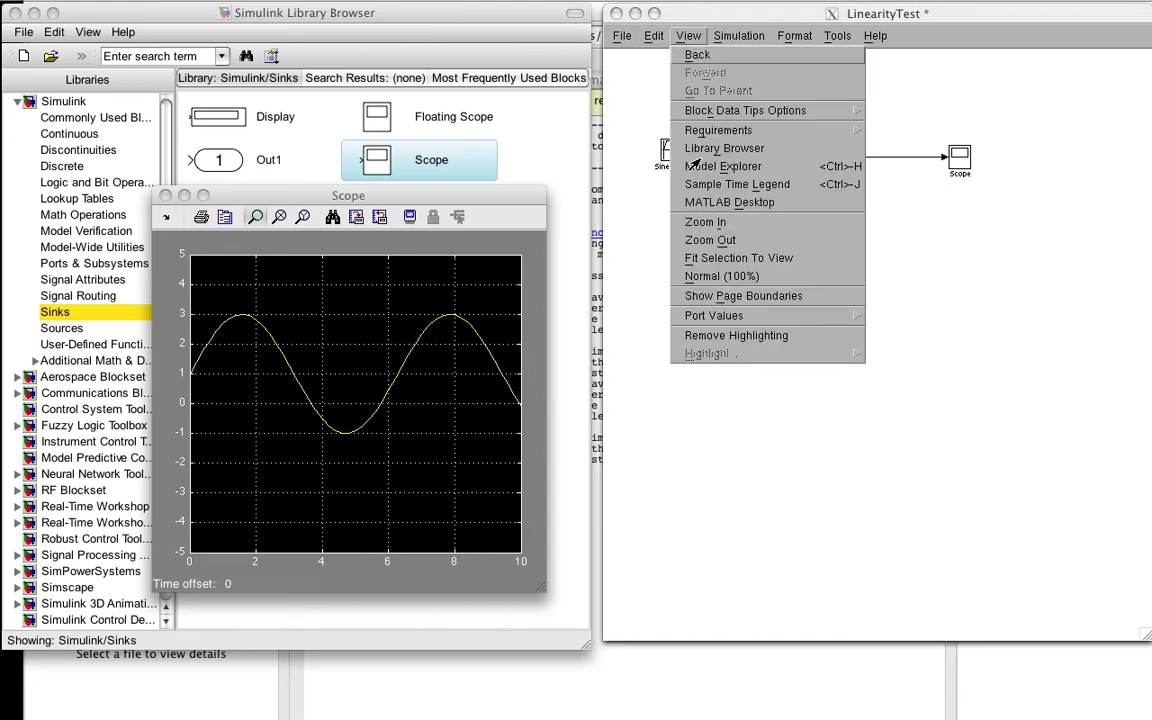
pyautogui.click(704, 222)
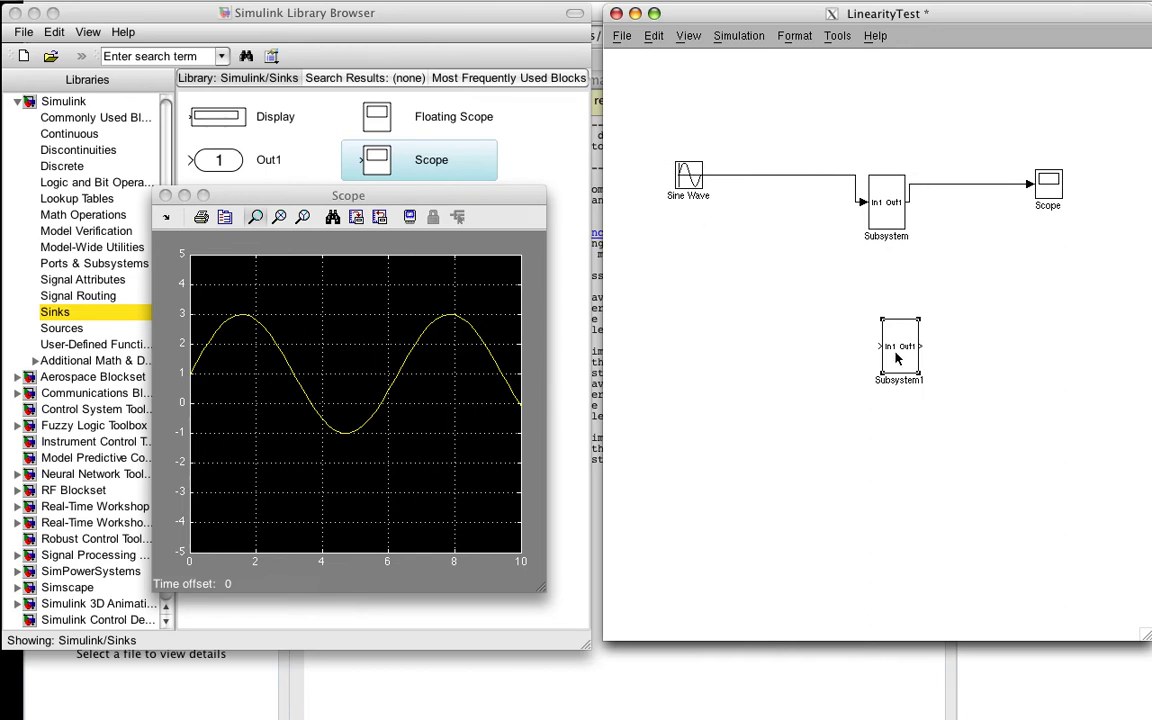
pyautogui.moveTo(900, 352); pyautogui.dragTo(886, 345)
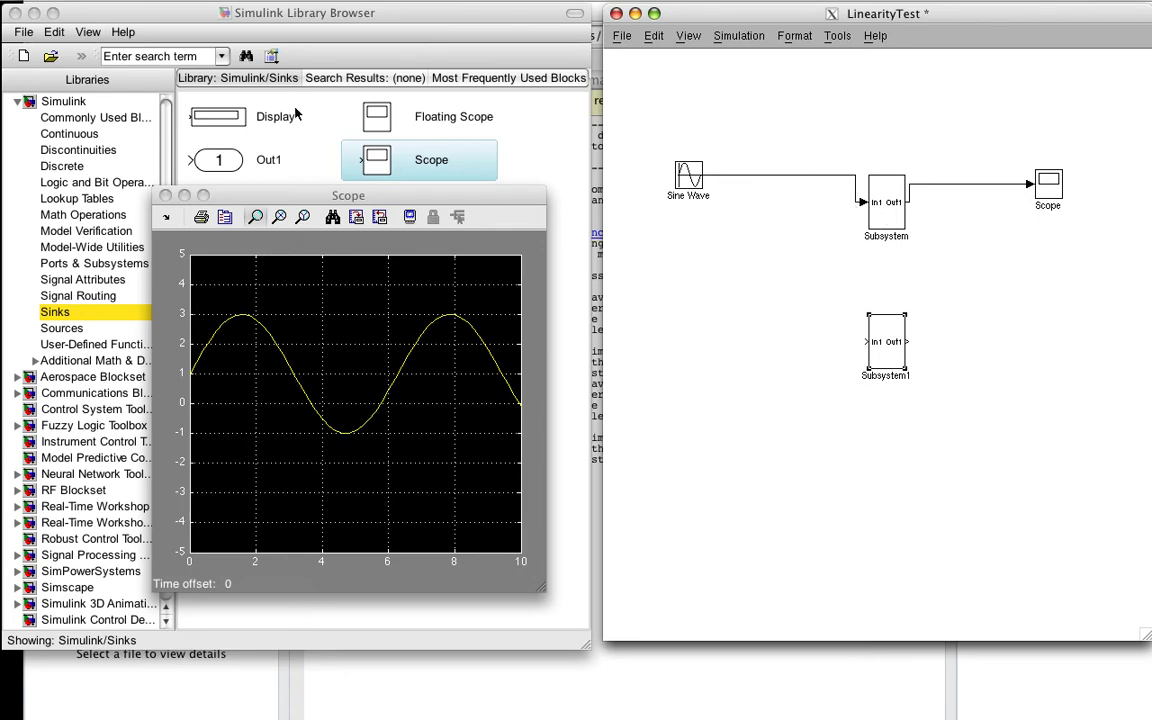
# - Add a Math Operations Gain block set to 2, wiring Sine Wave through it into Subsystem1
pyautogui.click(303, 150)
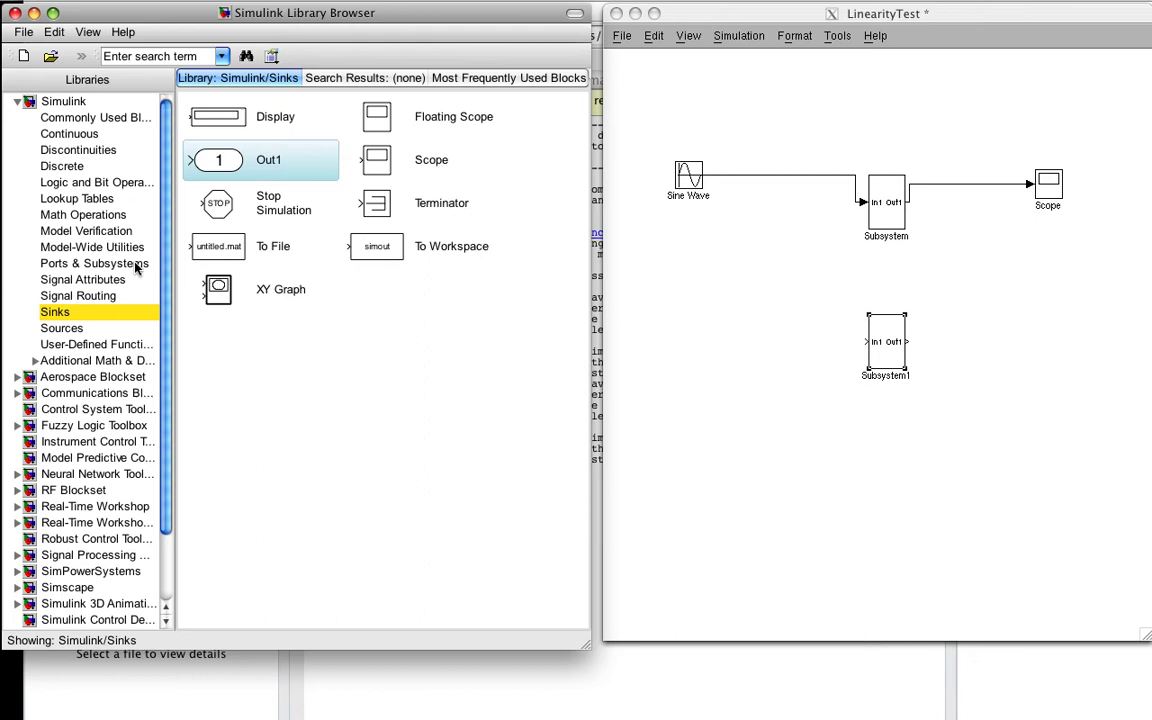
pyautogui.click(64, 214)
pyautogui.moveTo(205, 320); pyautogui.dragTo(790, 337)
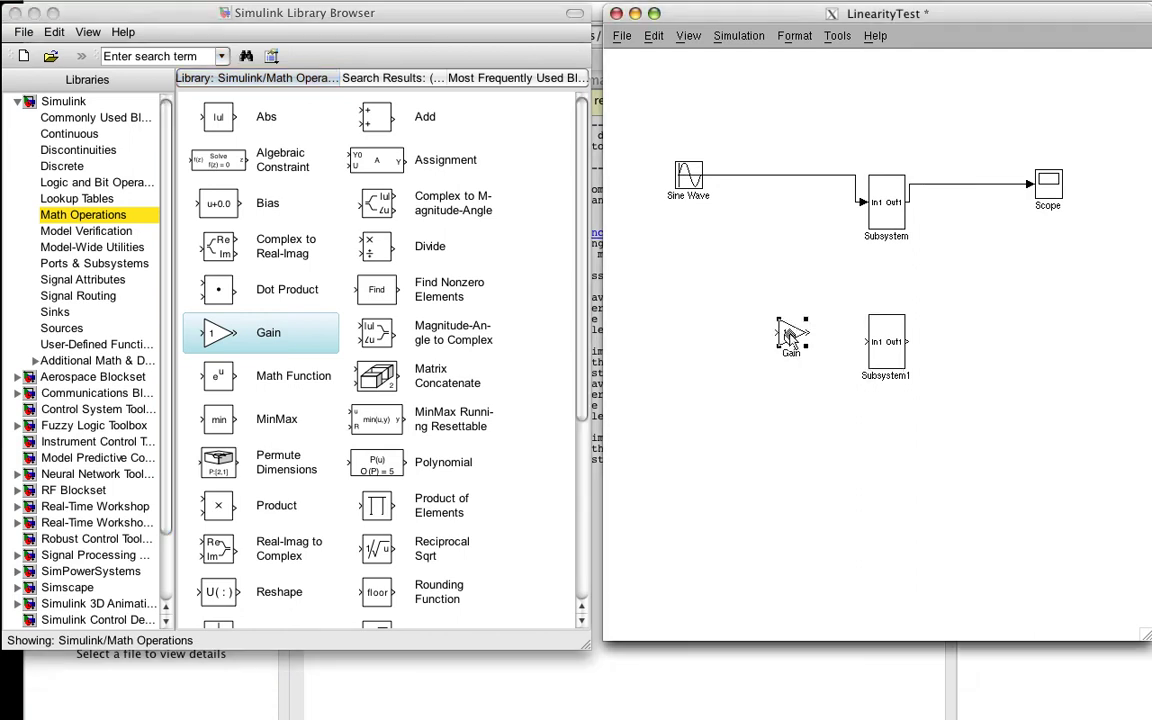
pyautogui.doubleClick(790, 337)
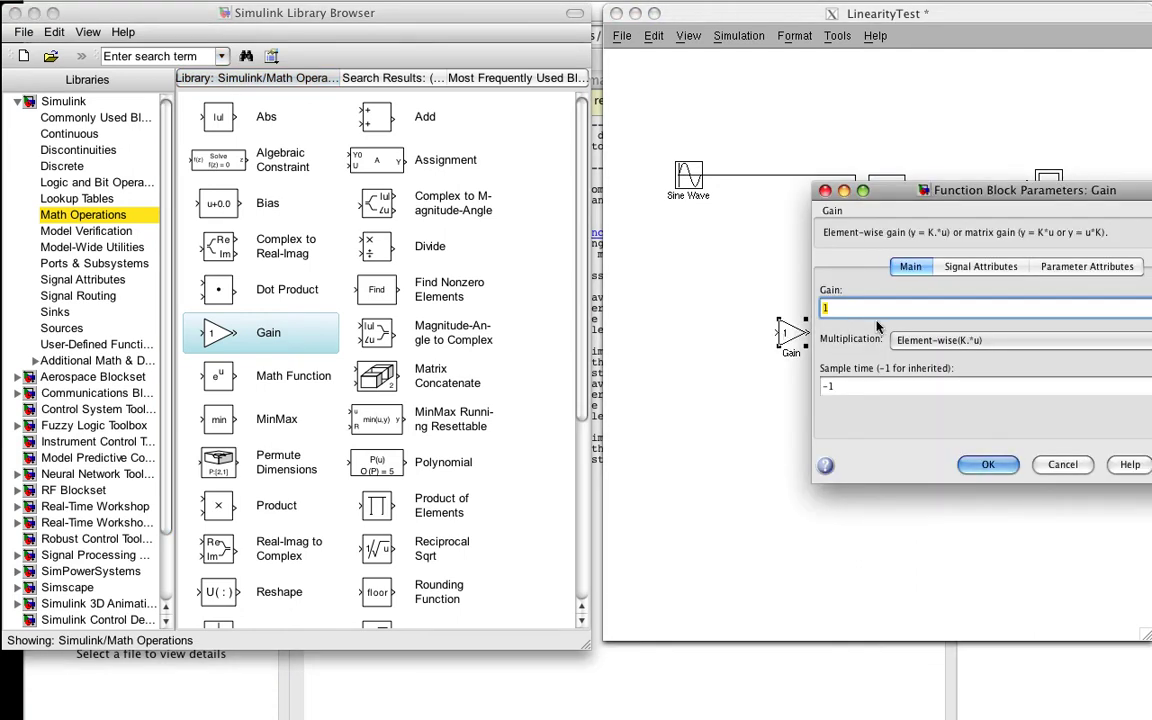
pyautogui.write('2')
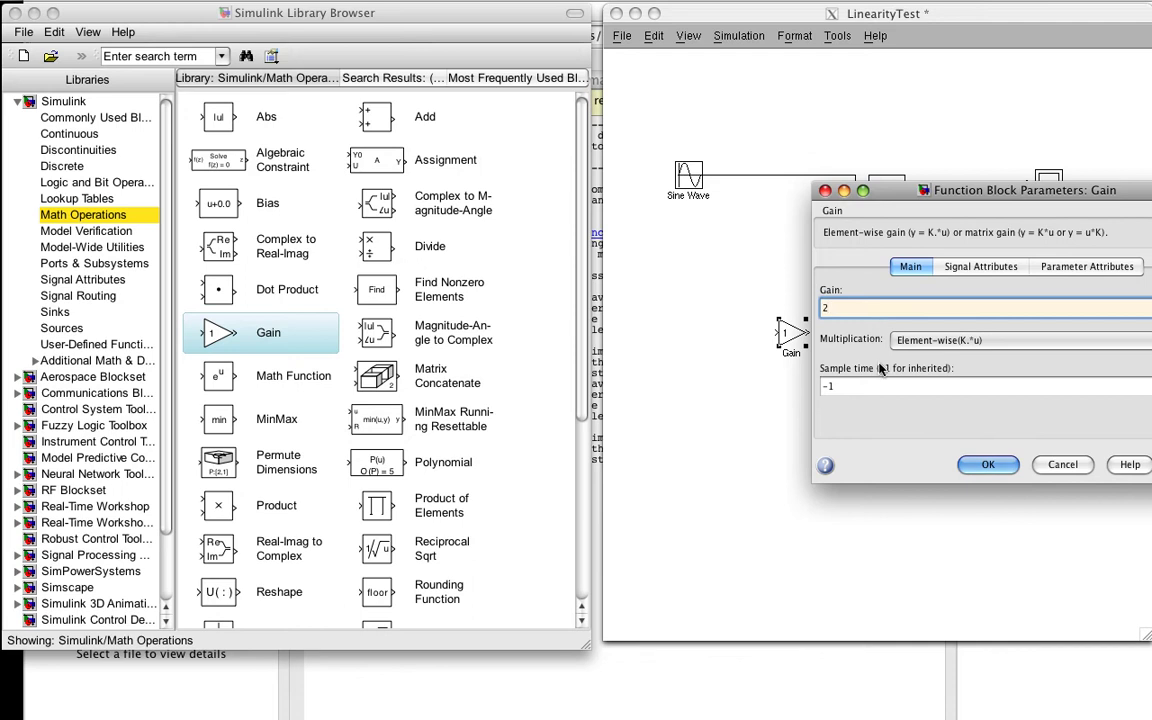
pyautogui.click(984, 464)
pyautogui.click(797, 340)
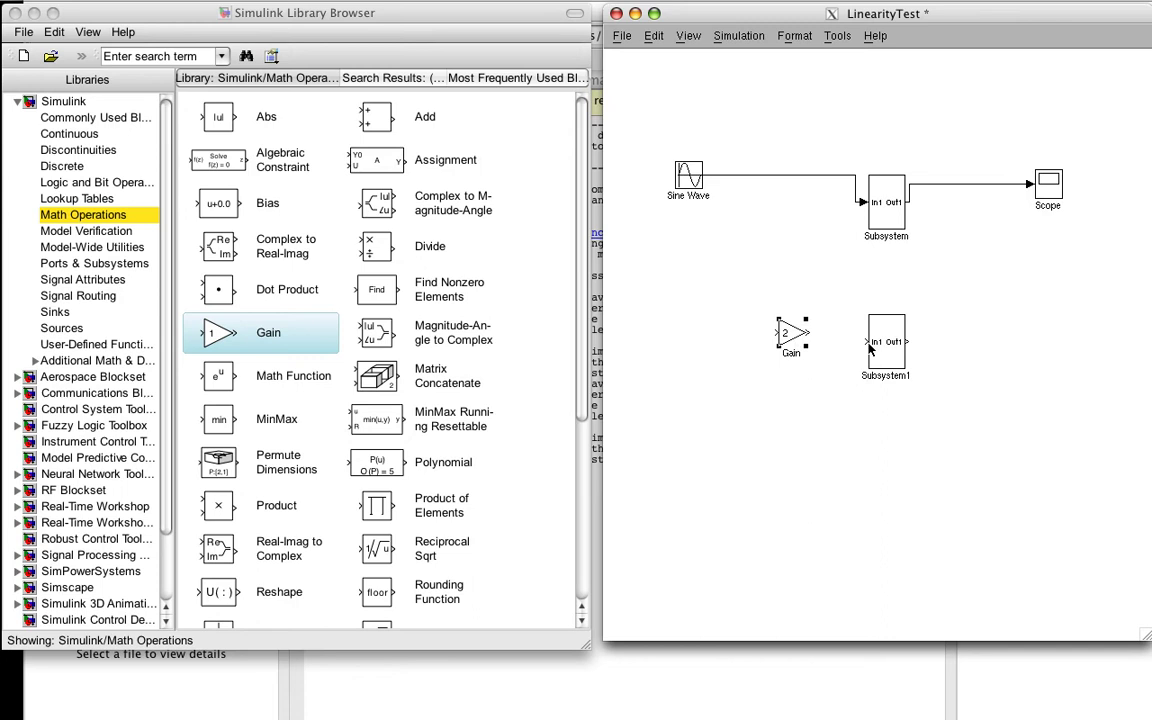
pyautogui.moveTo(866, 341); pyautogui.dragTo(747, 175)
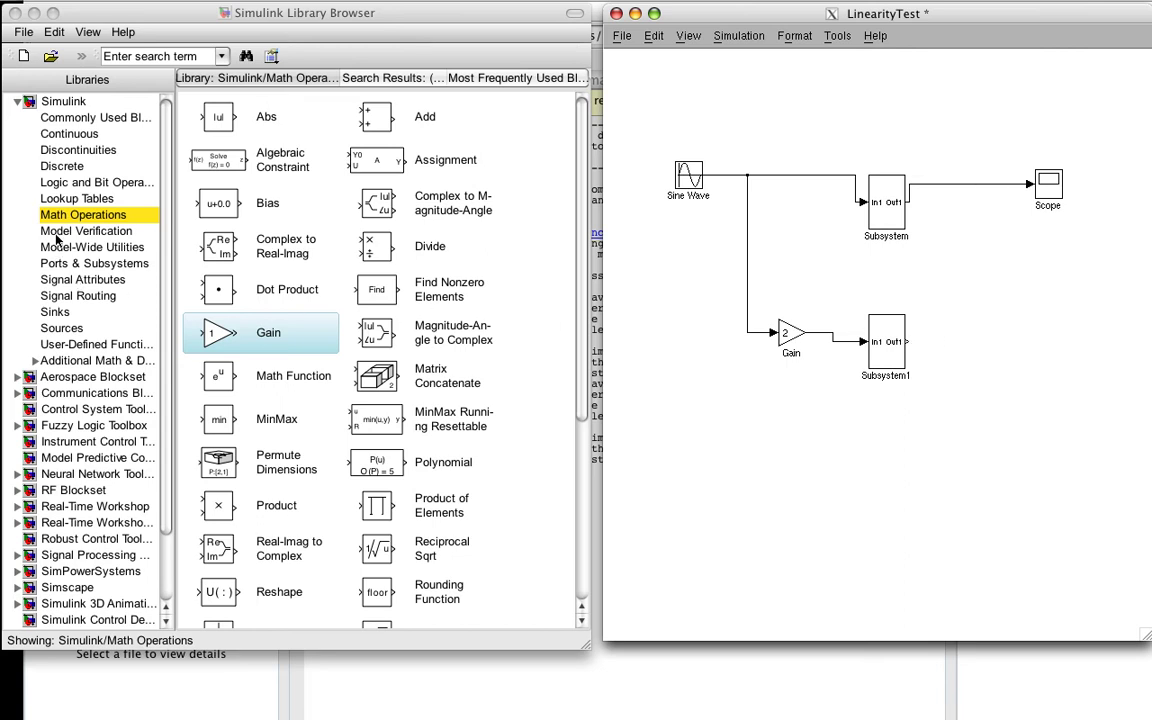
# - Add Scope1 fed by Subsystem1's output and delete the Subsystem-to-Scope line
pyautogui.click(57, 315)
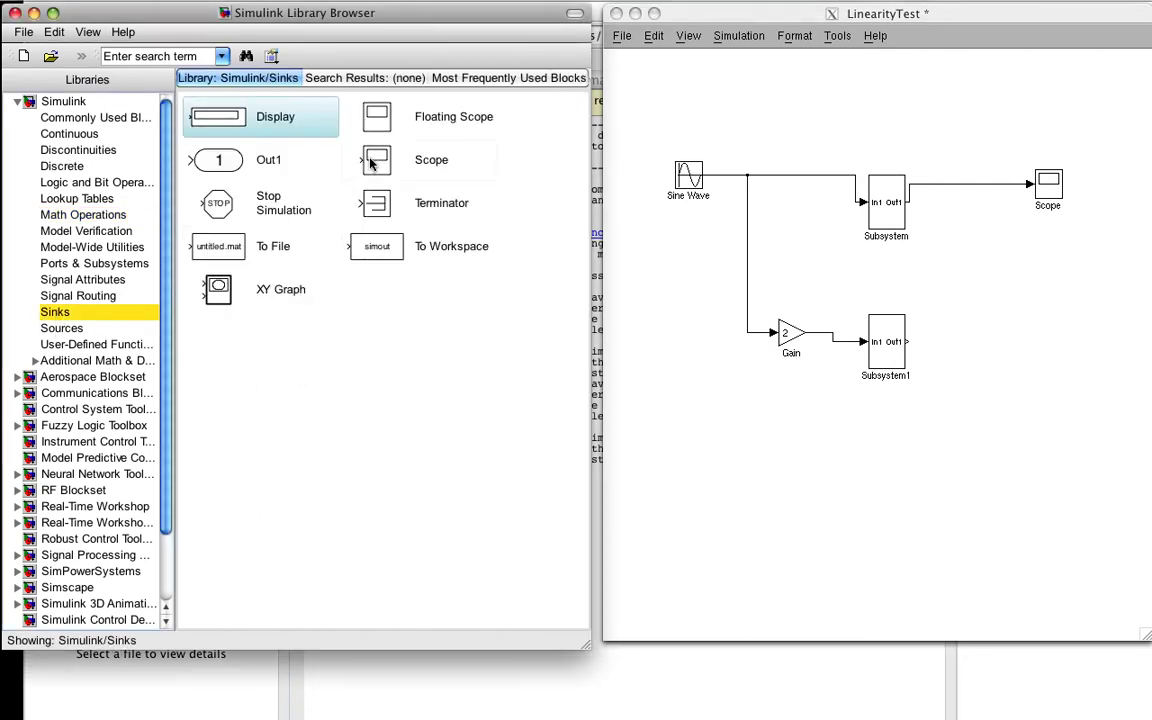
pyautogui.click(373, 163)
pyautogui.moveTo(373, 163); pyautogui.dragTo(1047, 345)
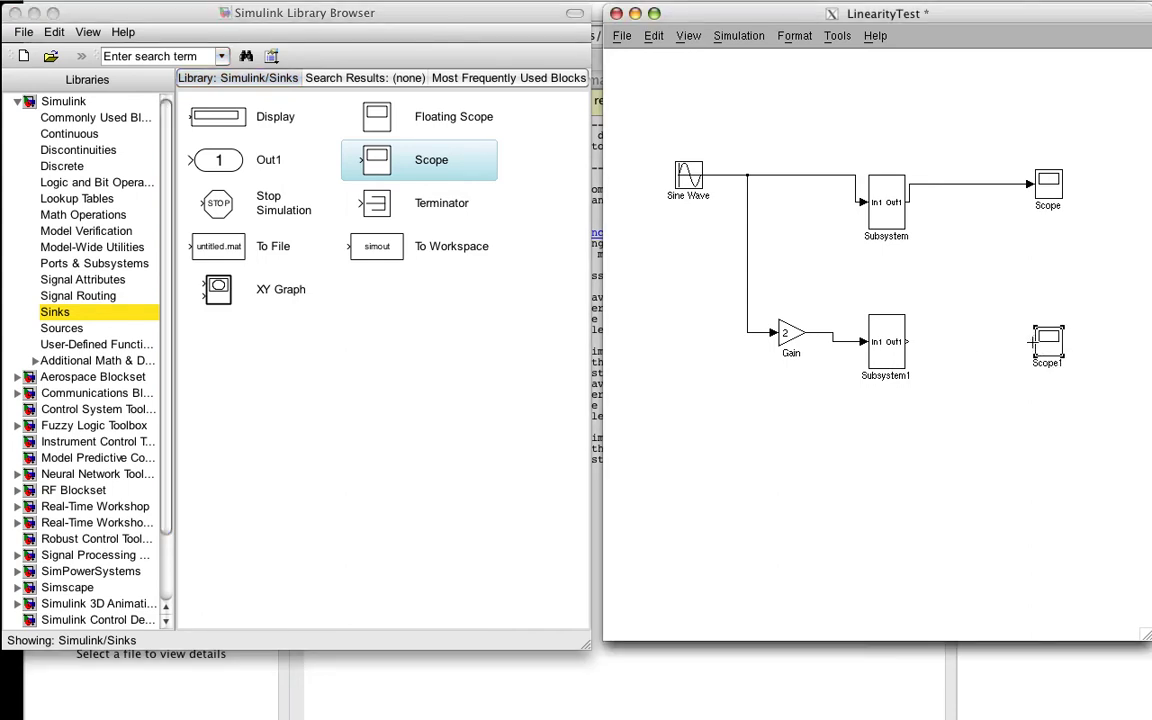
pyautogui.moveTo(1033, 342); pyautogui.dragTo(907, 343)
pyautogui.click(975, 186)
pyautogui.press('Delete')
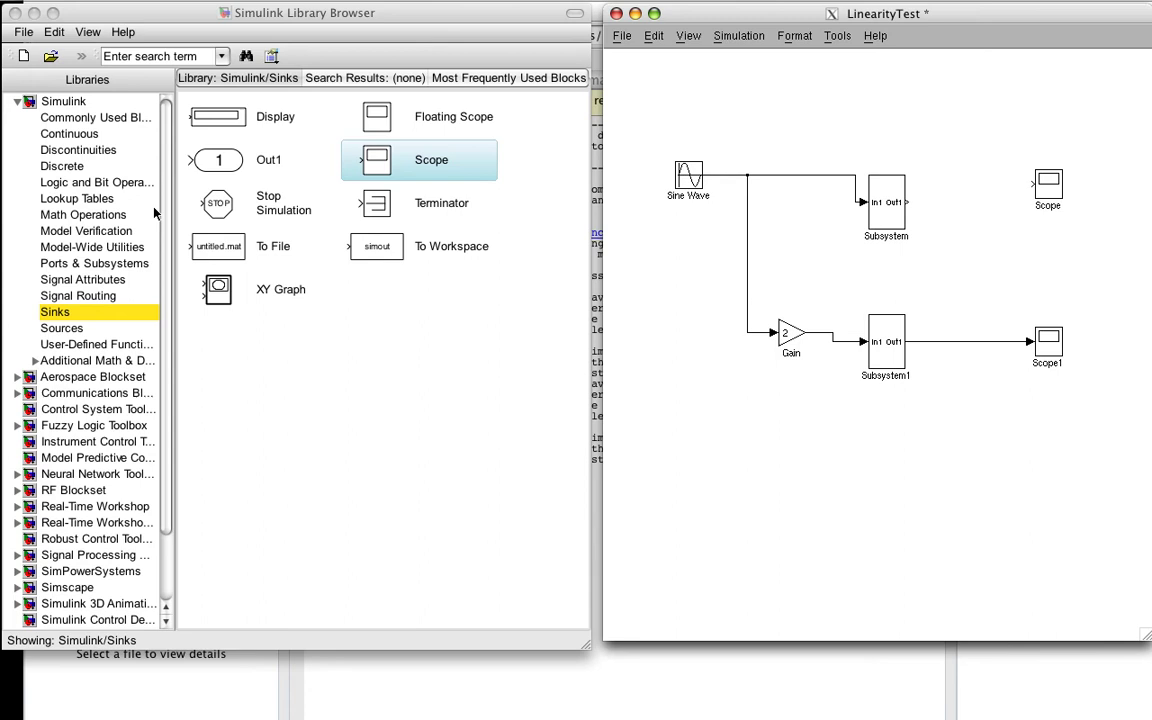
# - Insert a new Gain1 block wired between Subsystem's output and the Scope
pyautogui.click(52, 217)
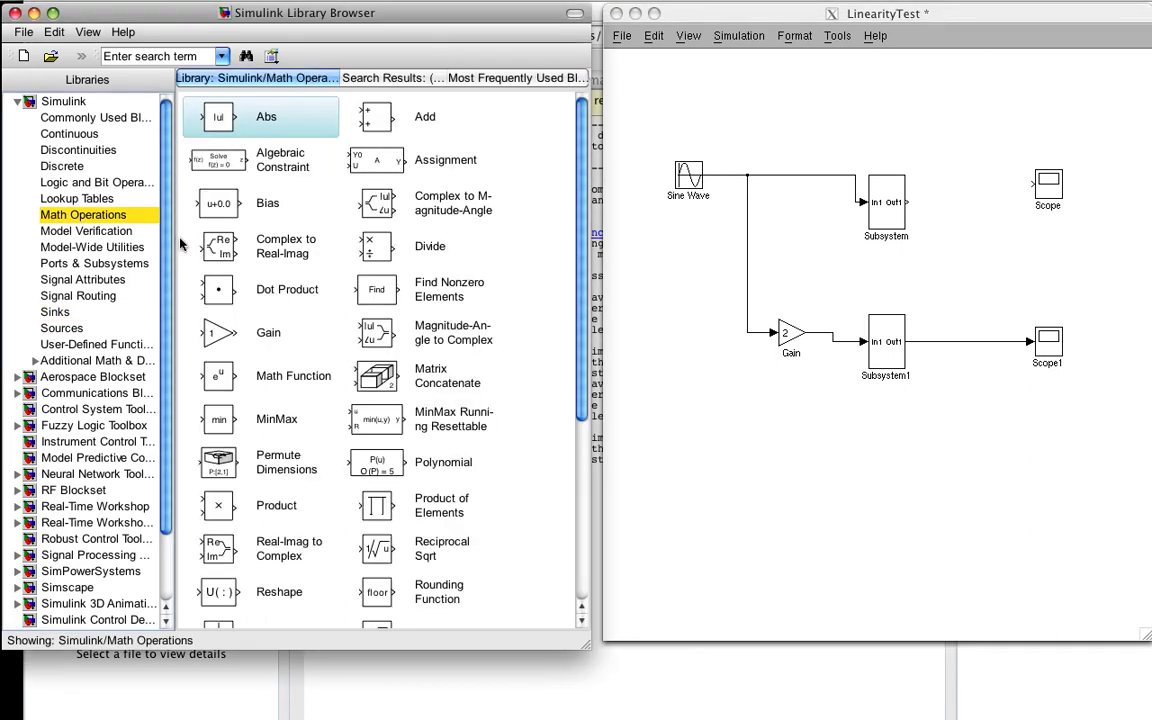
pyautogui.moveTo(205, 328); pyautogui.dragTo(972, 192)
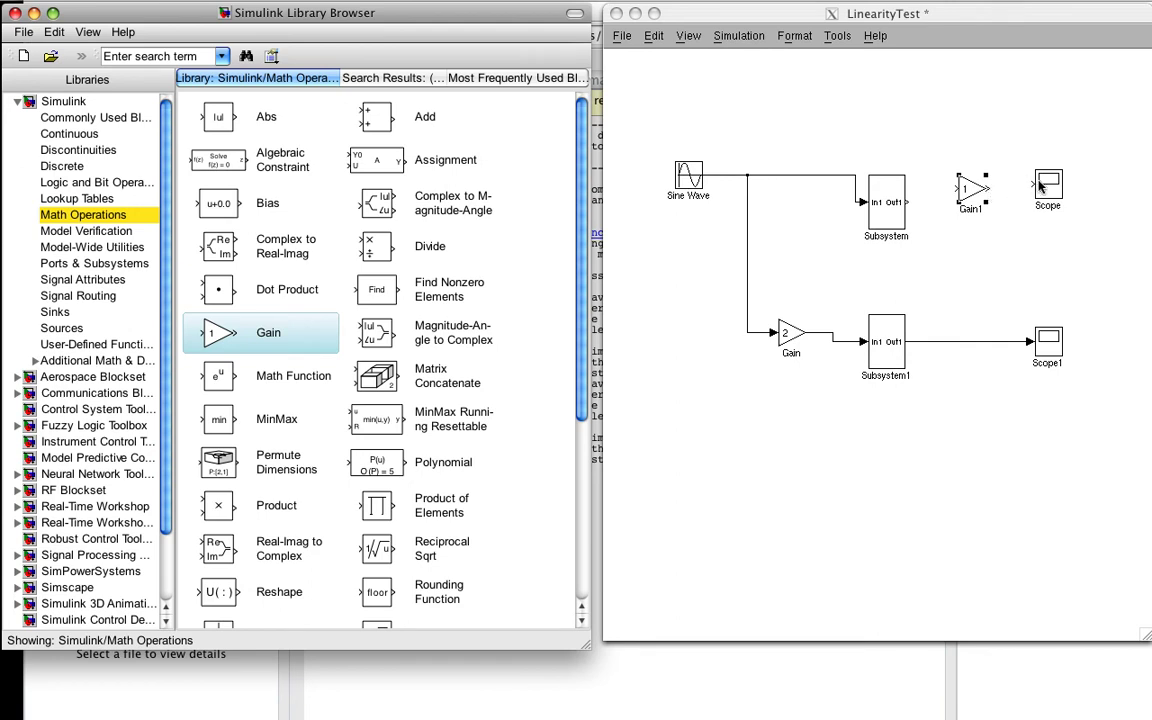
pyautogui.click(938, 170)
pyautogui.moveTo(1028, 183); pyautogui.dragTo(990, 187)
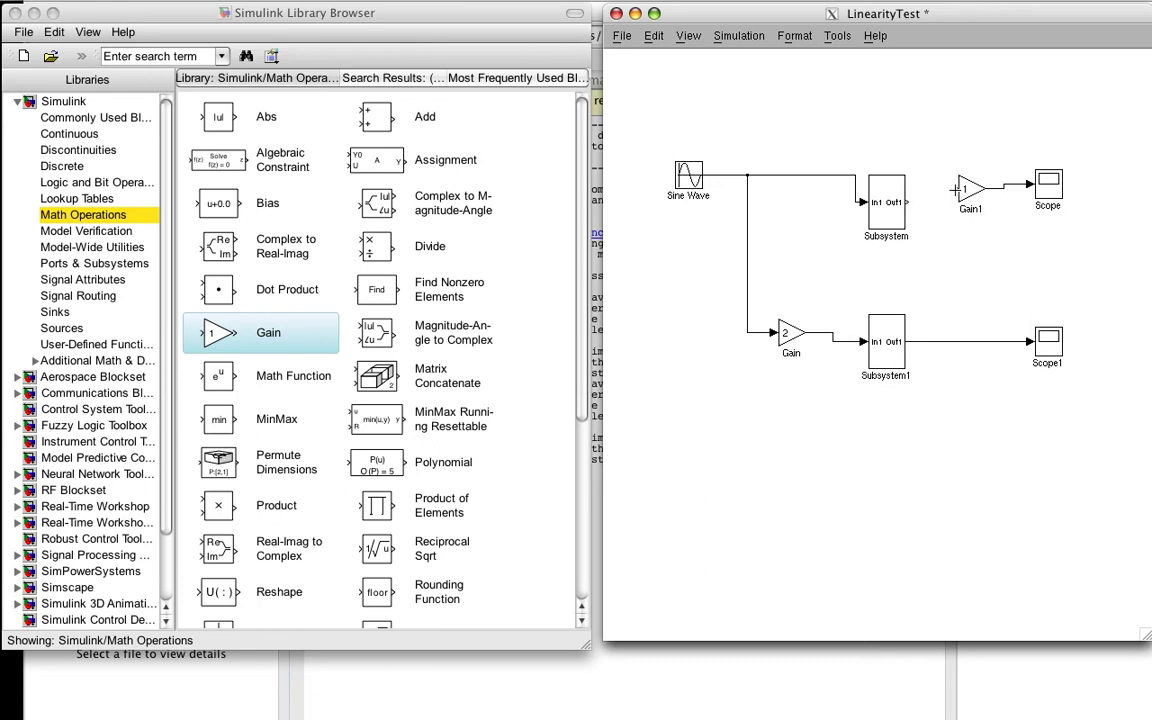
pyautogui.moveTo(958, 188); pyautogui.dragTo(909, 202)
# - Set Gain1's gain value to 2
pyautogui.doubleClick(968, 188)
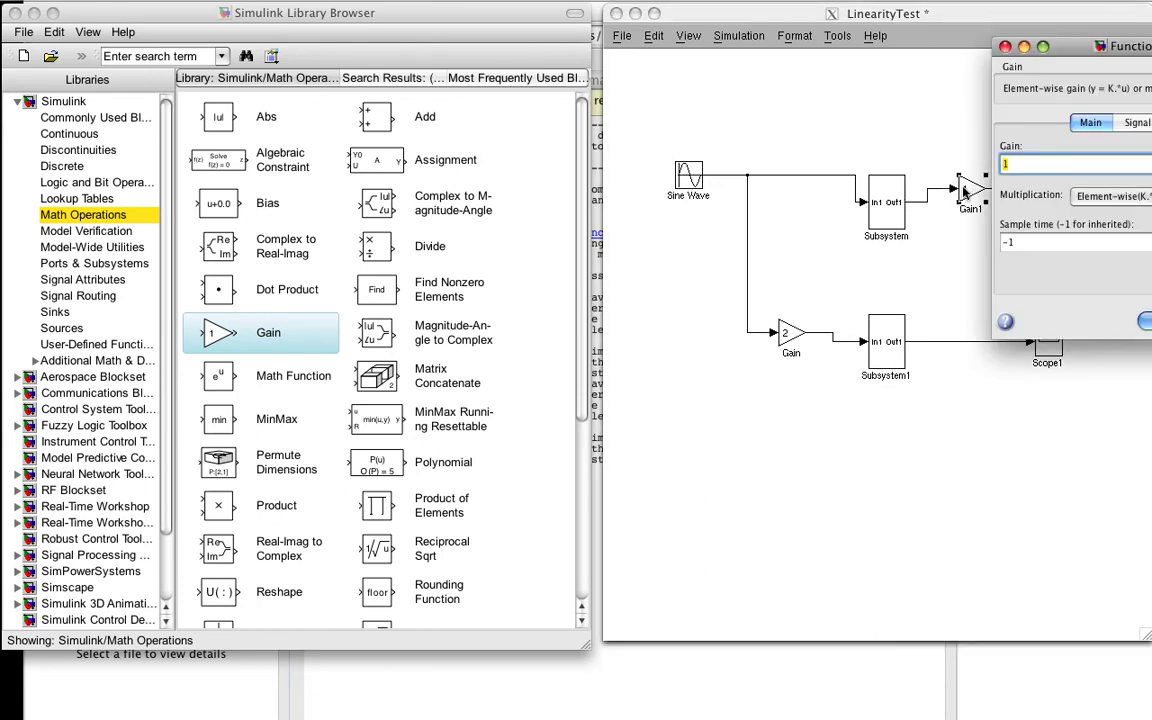
pyautogui.write('2')
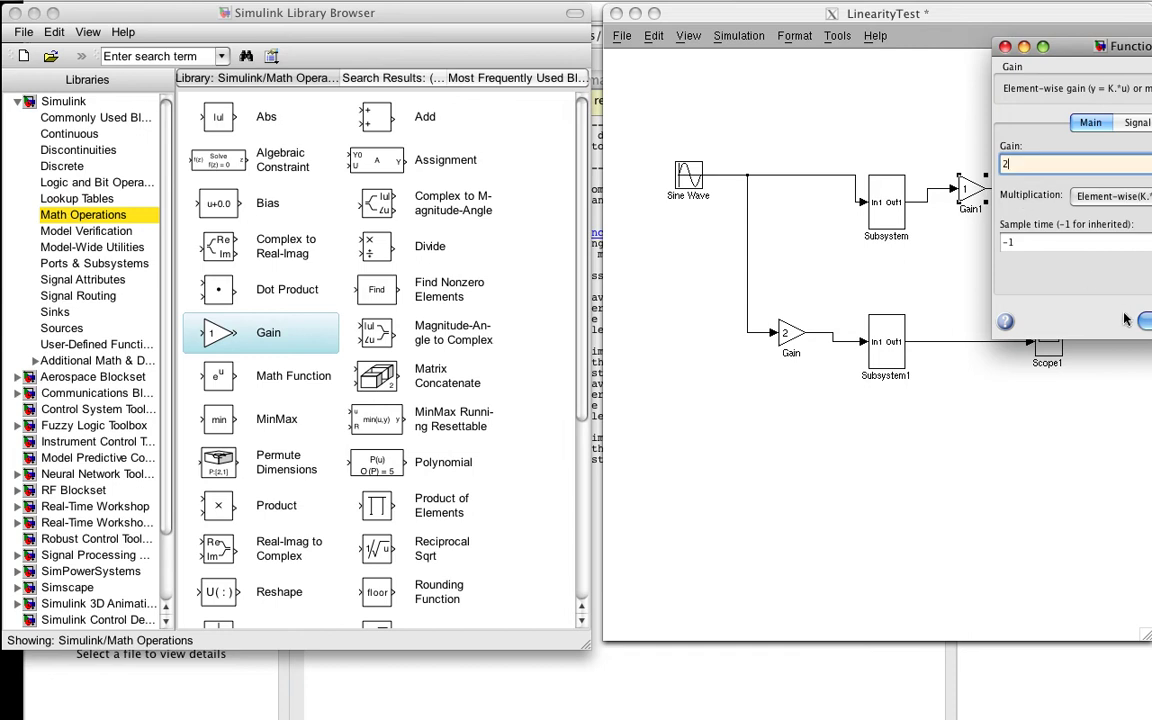
pyautogui.click(1147, 323)
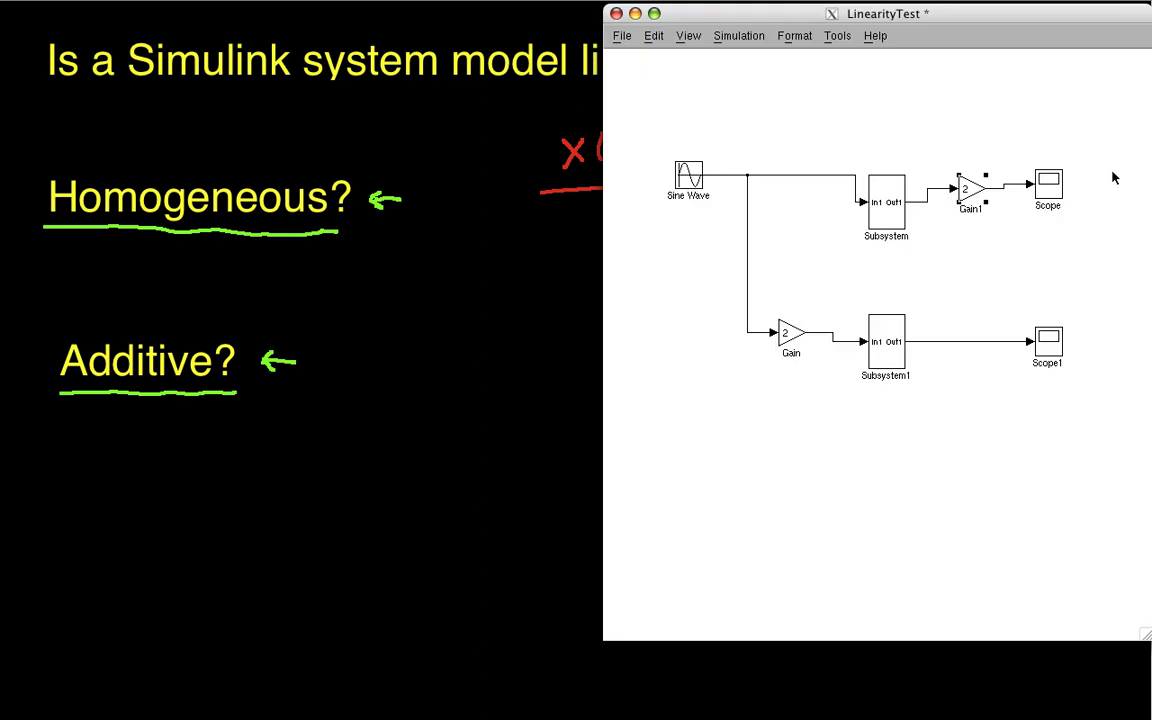
# - Place the LinearityTest window beside the 'Is a Simulink system model linear?' slide text
pyautogui.moveTo(982, 18)
pyautogui.mouseDown()
pyautogui.moveTo(368, 33)
pyautogui.moveTo(418, 43)
pyautogui.mouseUp()
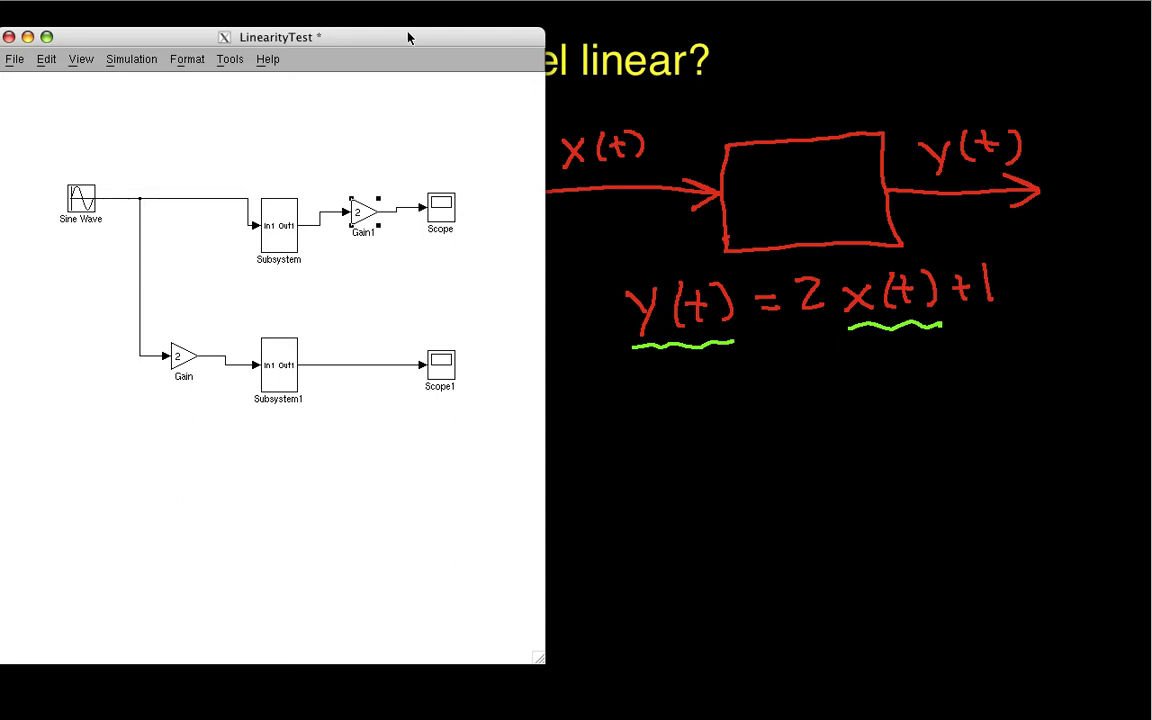
pyautogui.moveTo(463, 38); pyautogui.dragTo(1036, 52)
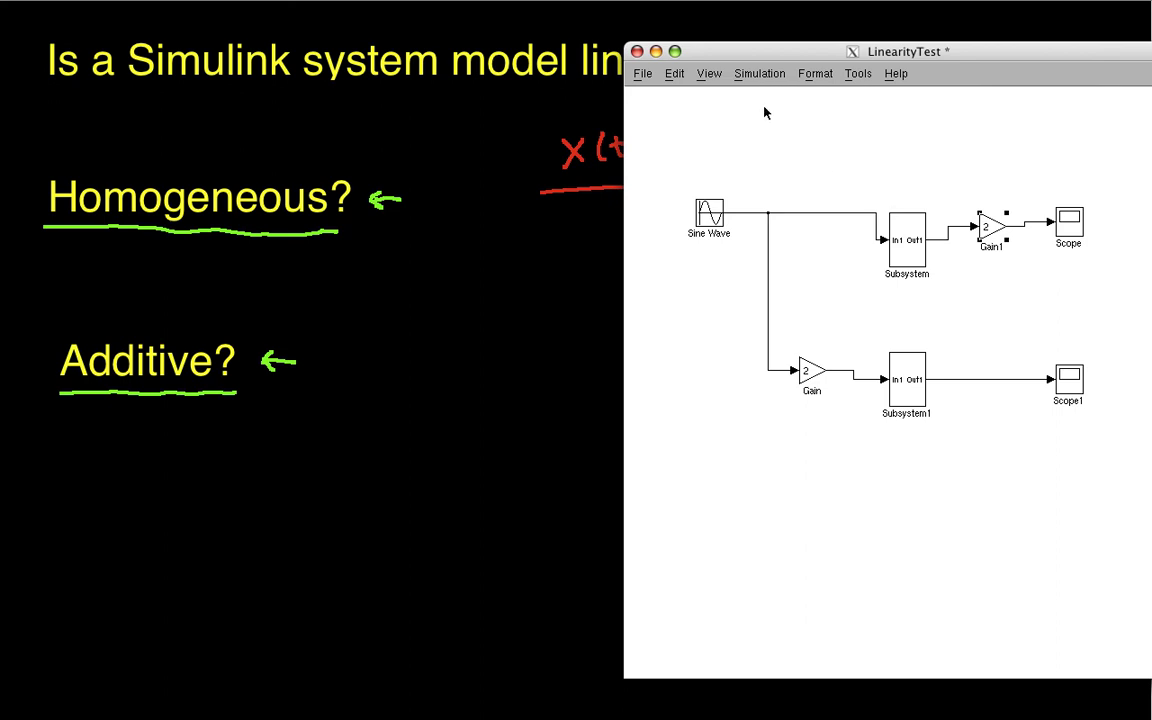
# - Return to the LinearityTest model and start the simulation
pyautogui.press('super+Tab')
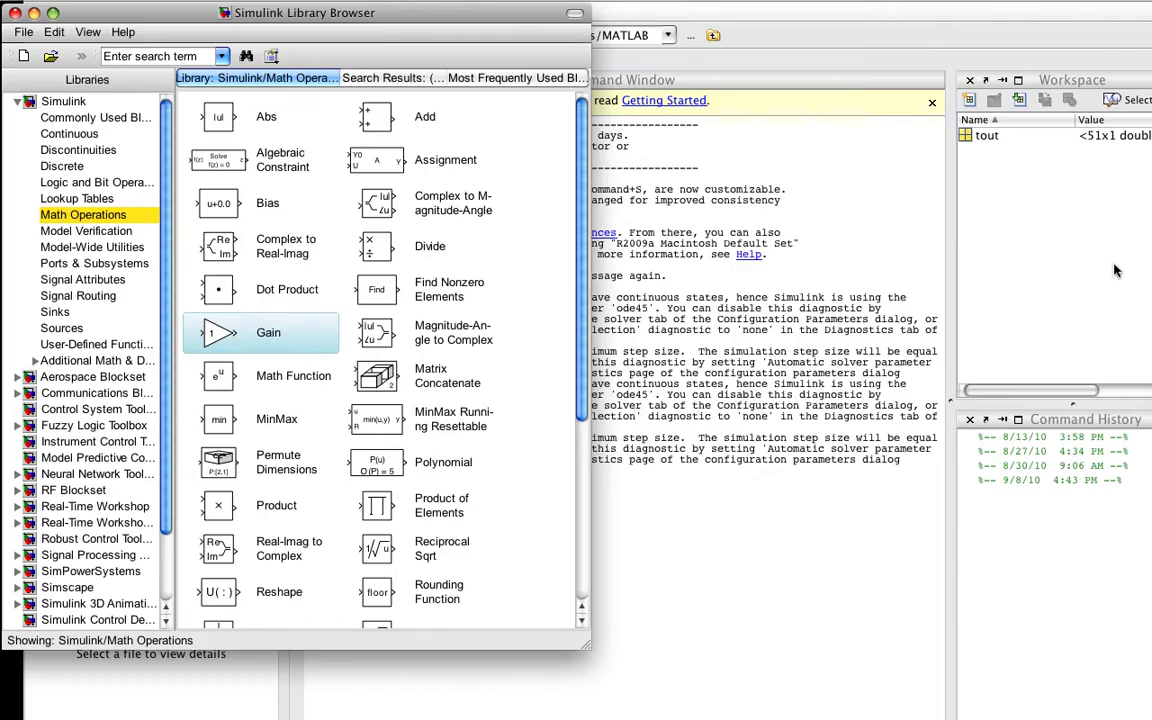
pyautogui.press('super+Tab')
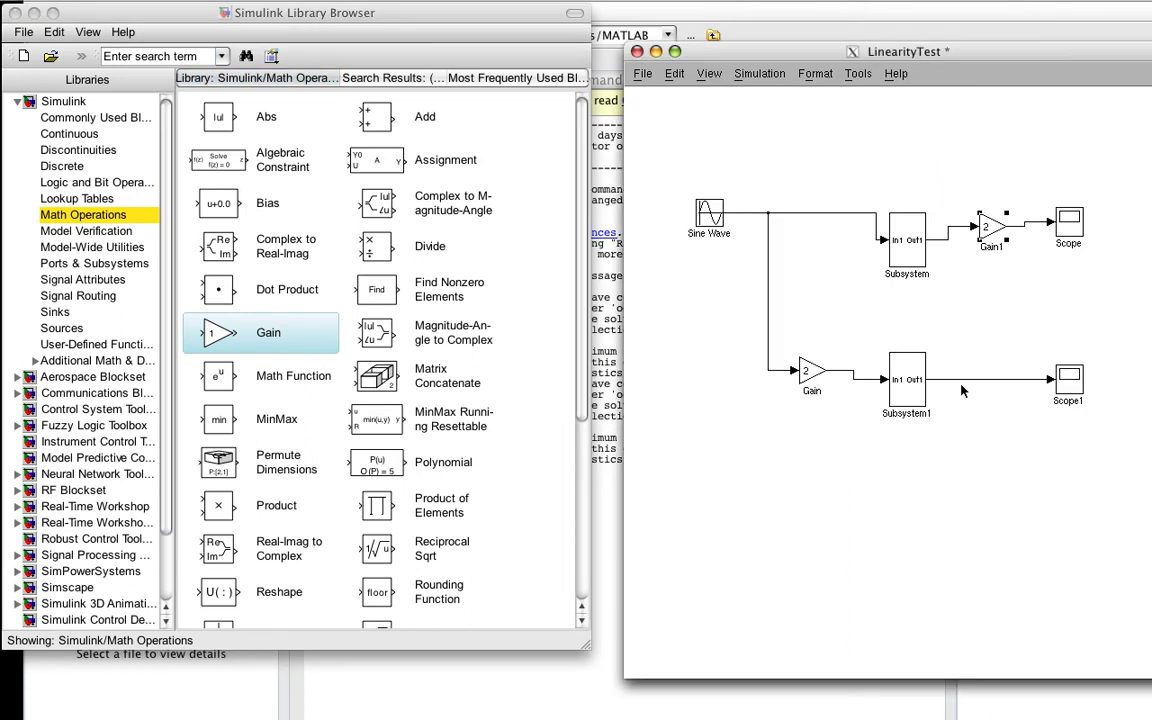
pyautogui.click(757, 74)
pyautogui.click(742, 86)
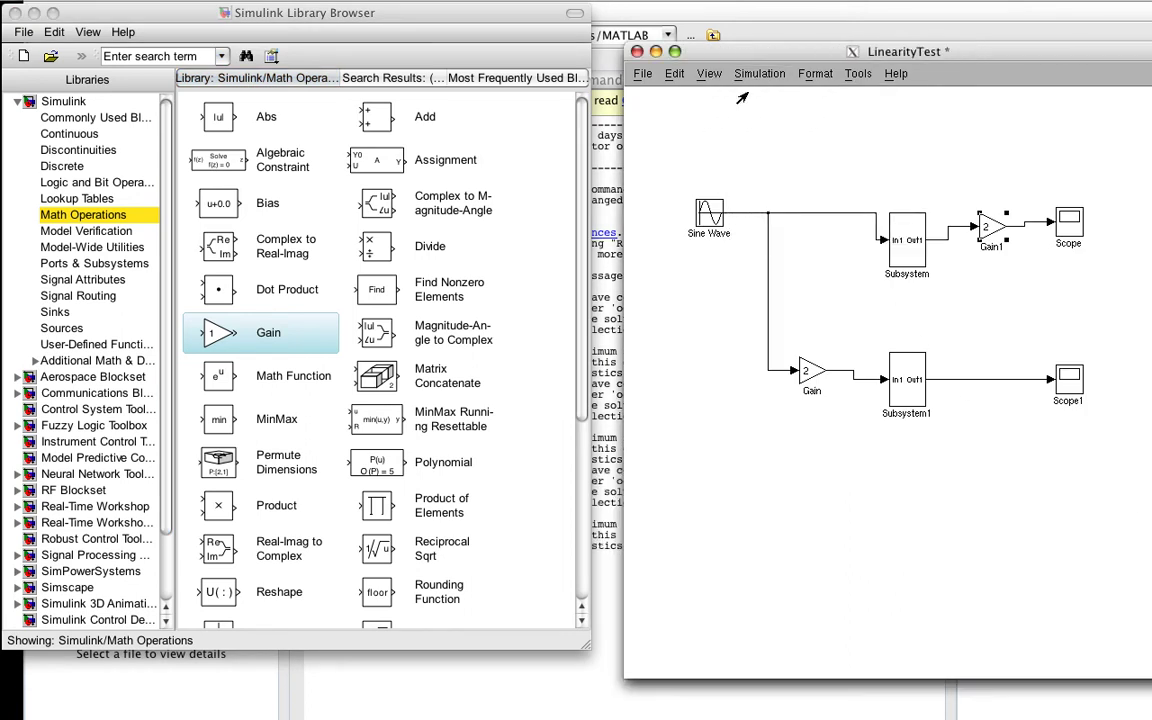
pyautogui.click(1067, 226)
# - Bring up the Scope plot showing the upper path's sine from −2 to past 5
pyautogui.press('super+Tab')
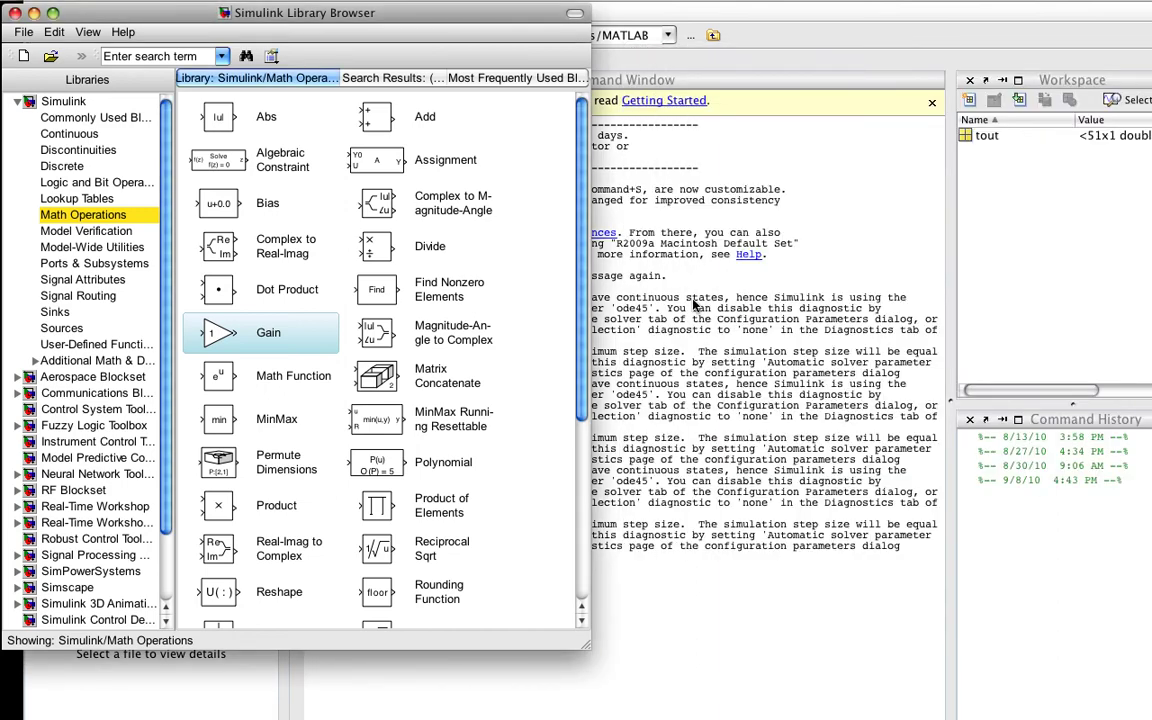
pyautogui.press('F9')
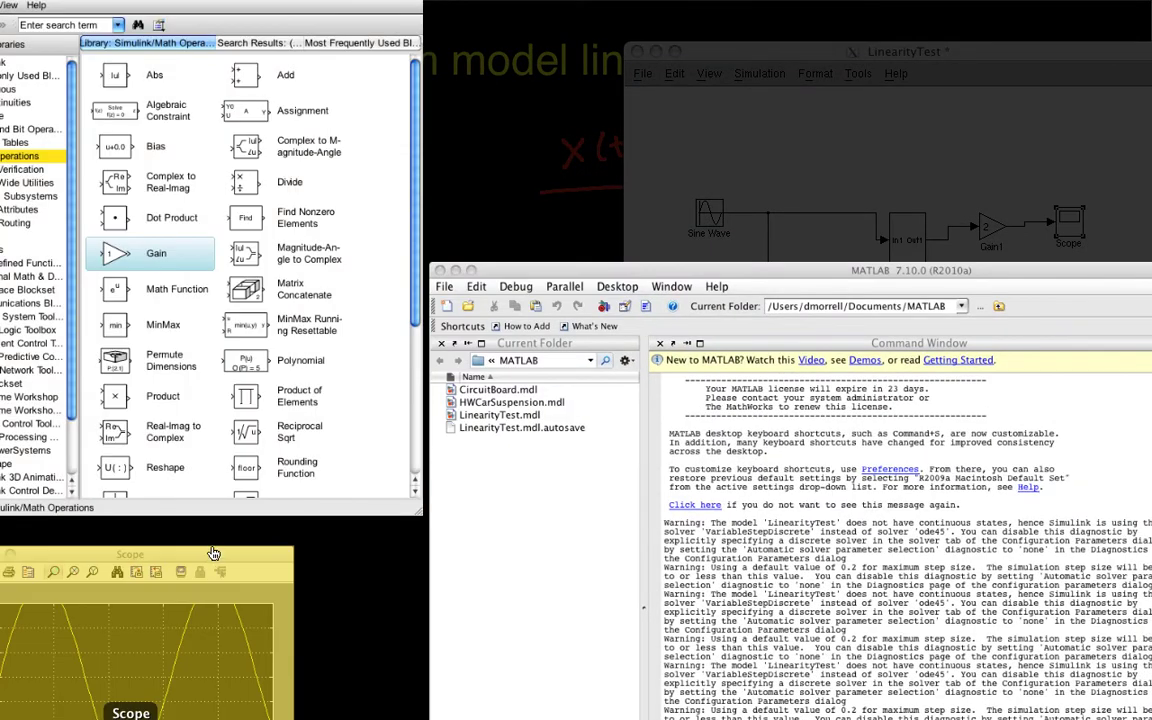
pyautogui.click(332, 303)
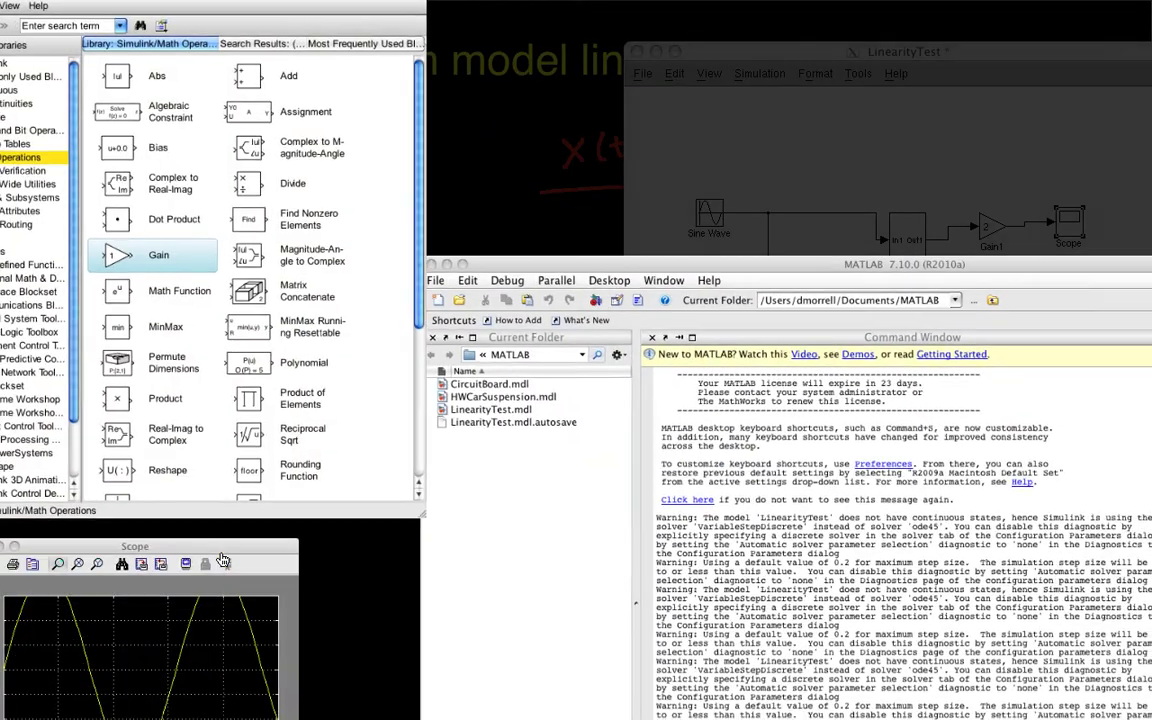
pyautogui.click(223, 561)
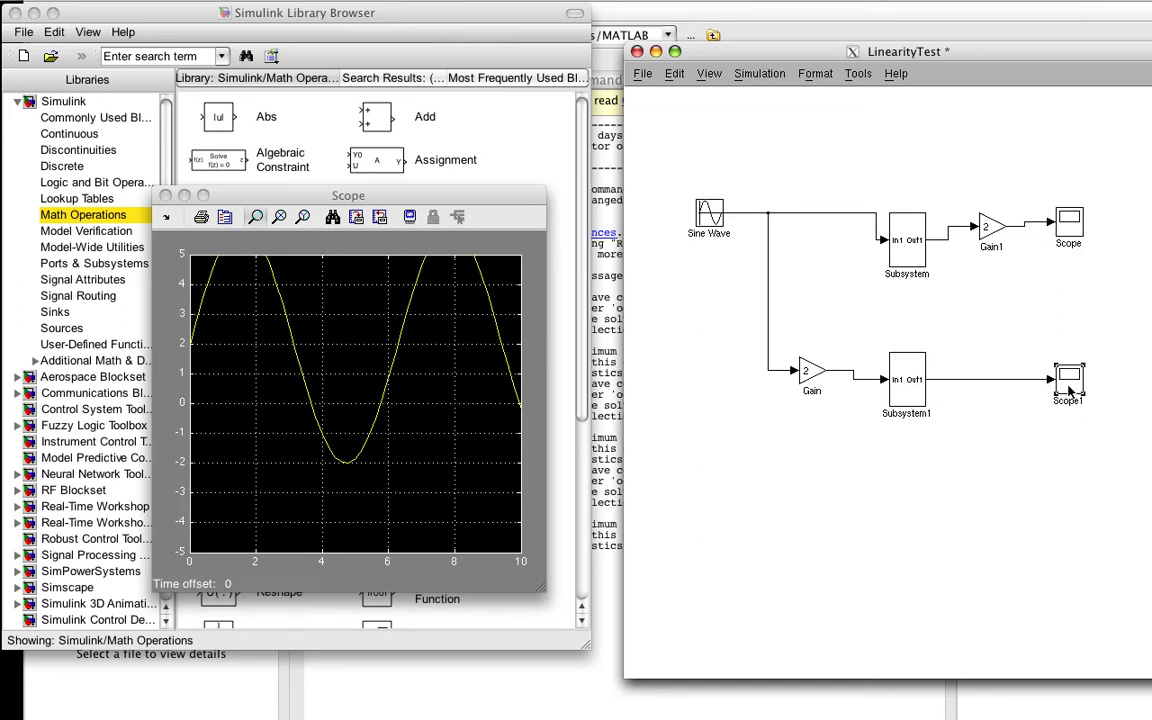
# - Open Scope1's plot (sine from −3 to 5), enlarging it beside the Scope plot
pyautogui.doubleClick(1068, 380)
pyautogui.moveTo(283, 272); pyautogui.dragTo(733, 193)
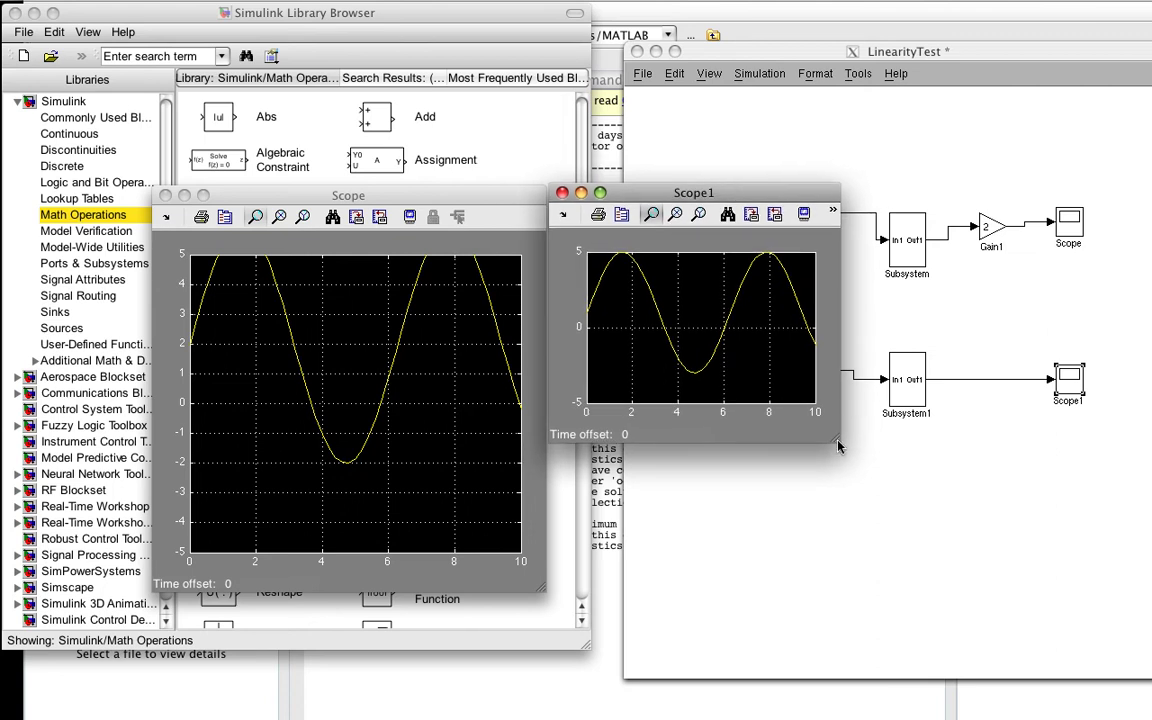
pyautogui.moveTo(838, 447); pyautogui.dragTo(1087, 580)
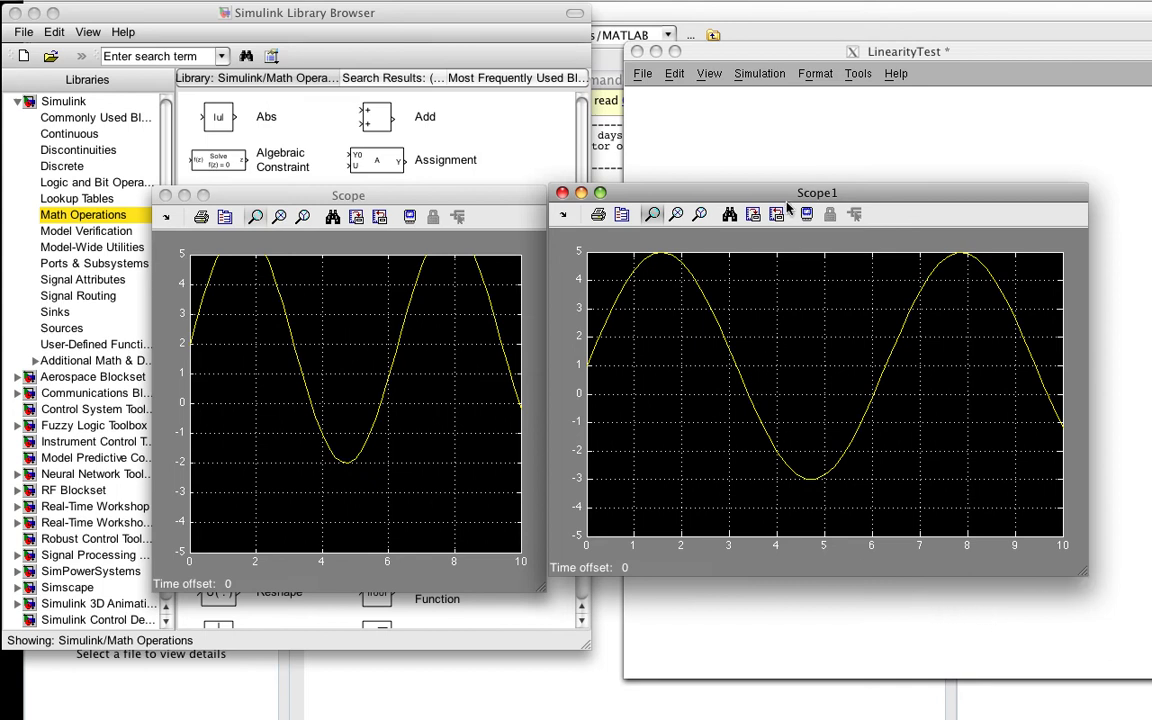
pyautogui.moveTo(787, 199)
pyautogui.mouseDown()
pyautogui.moveTo(787, 218)
pyautogui.moveTo(789, 203)
pyautogui.mouseUp()
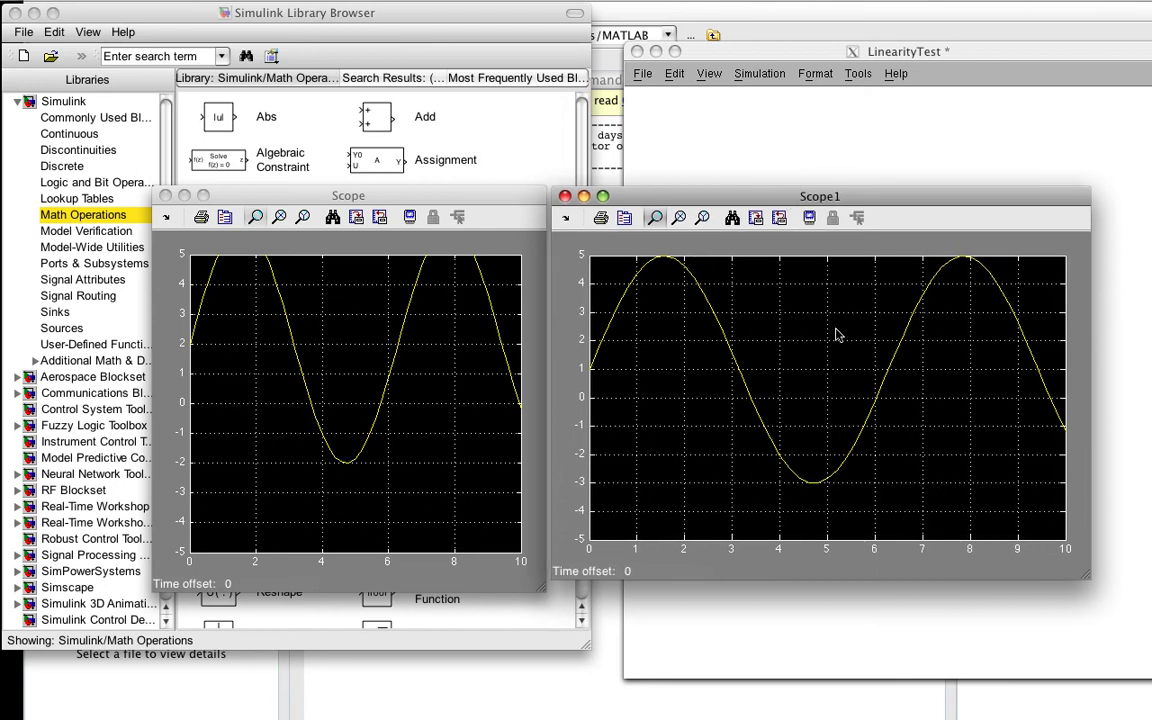
pyautogui.moveTo(1086, 576); pyautogui.dragTo(1081, 596)
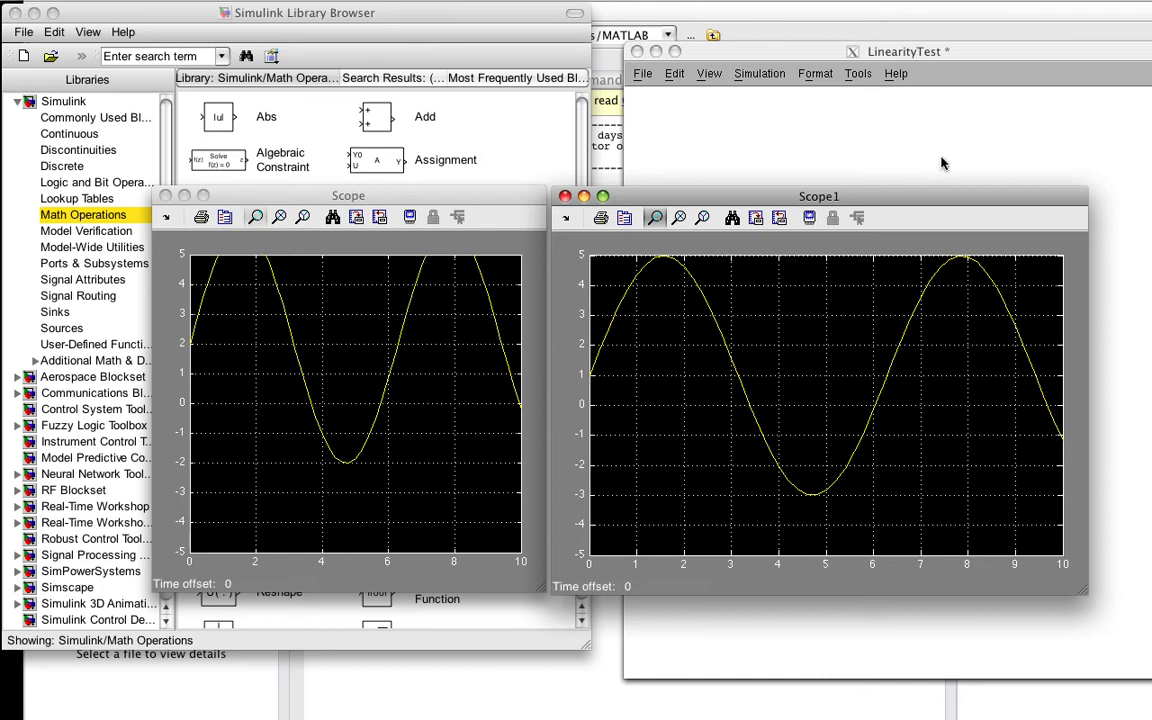
pyautogui.moveTo(909, 204); pyautogui.dragTo(962, 202)
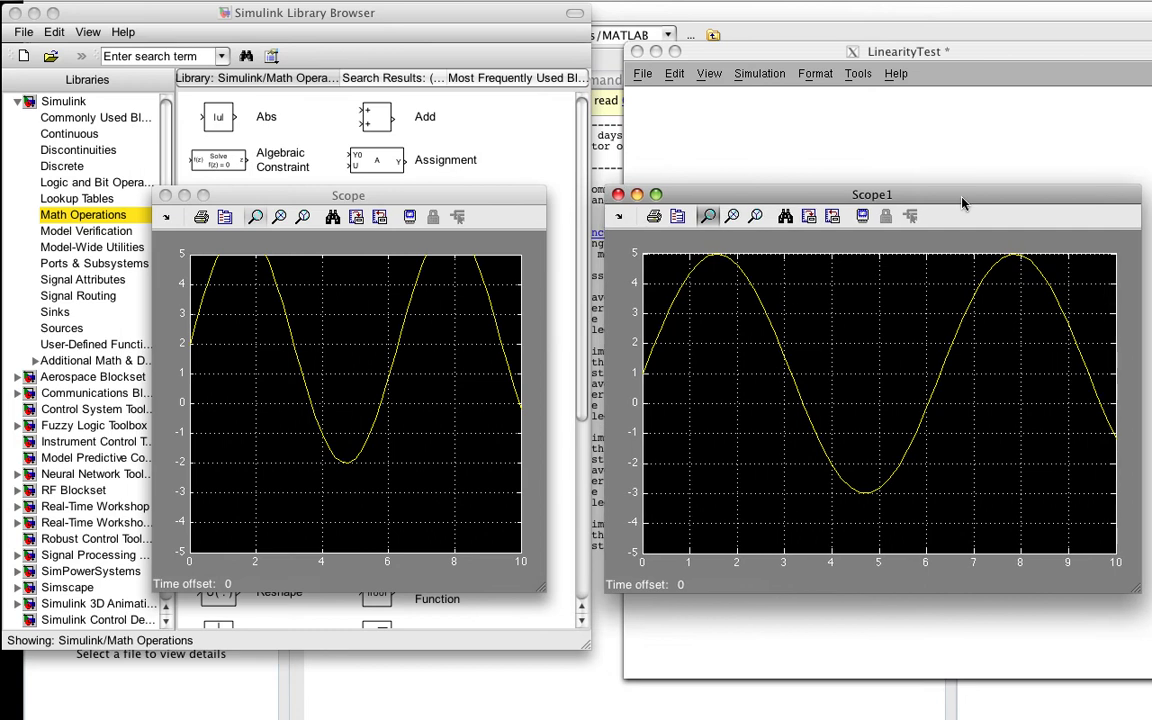
pyautogui.click(880, 51)
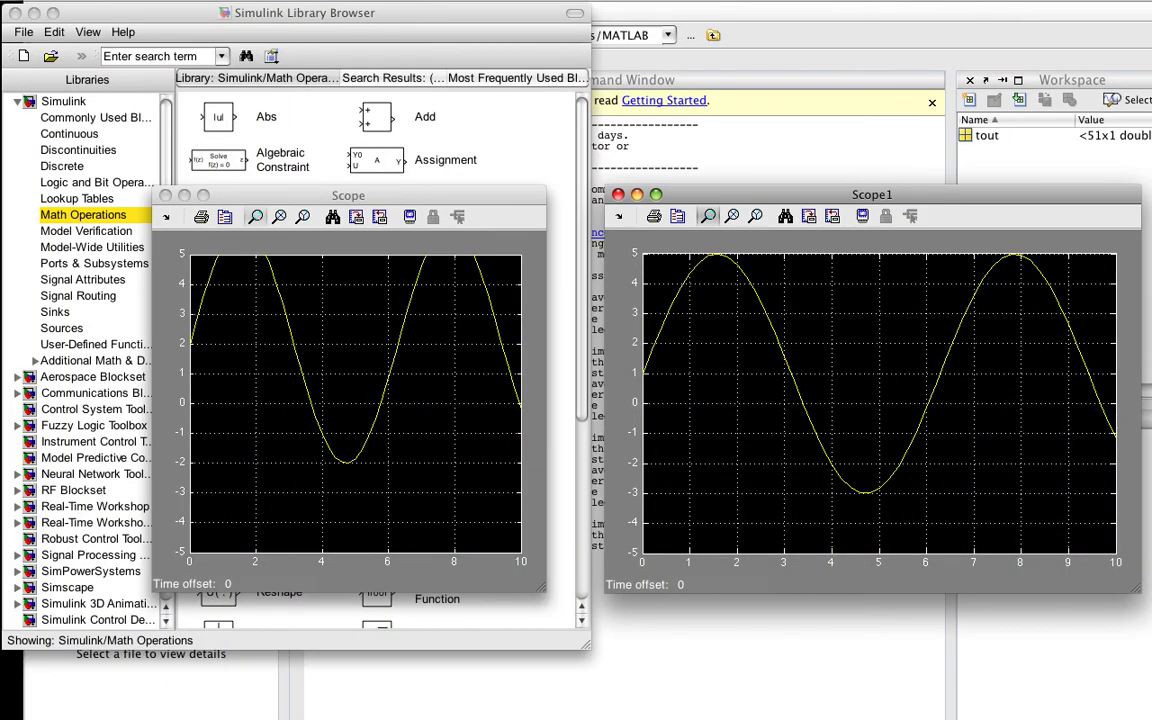
# - Delete the Gain1 block between Subsystem and Scope
pyautogui.press('super+grave')
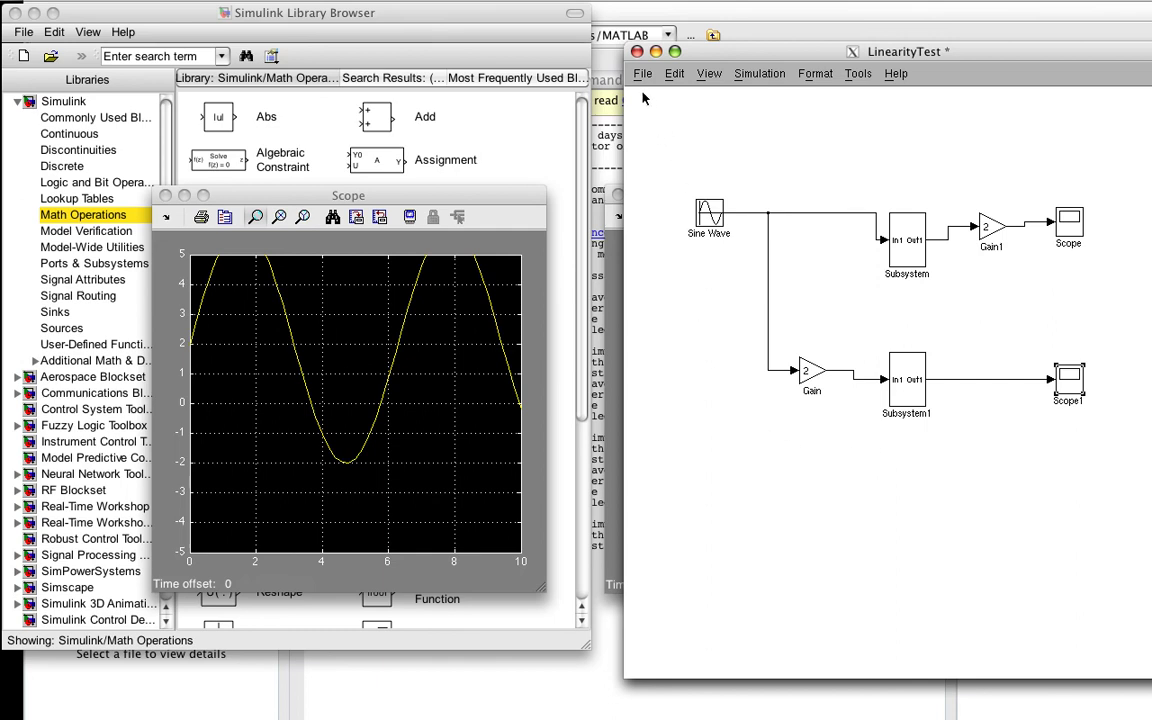
pyautogui.moveTo(717, 51); pyautogui.dragTo(692, 13)
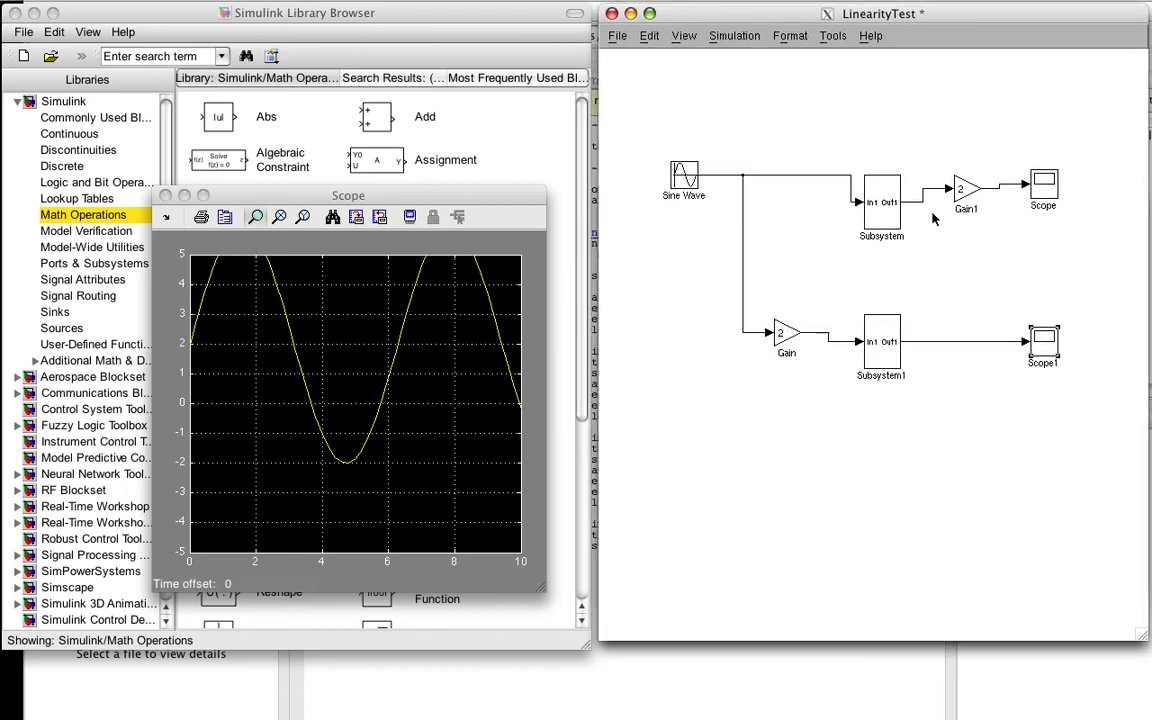
pyautogui.click(963, 194)
pyautogui.press('Delete')
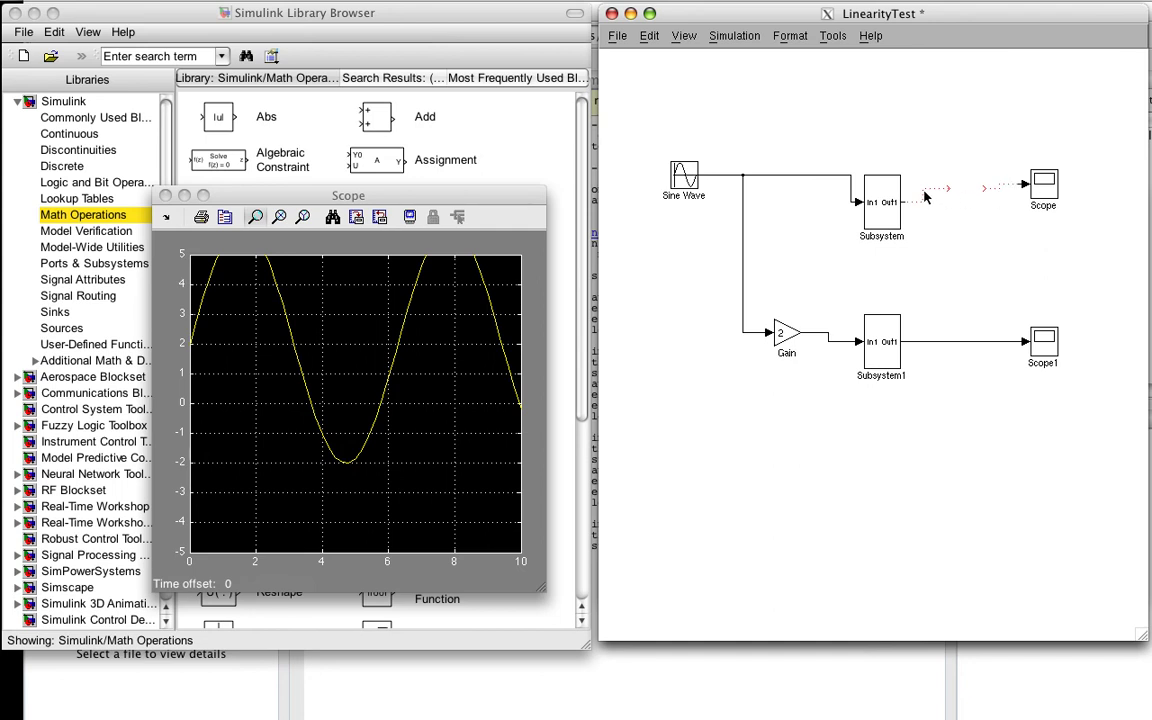
# - Delete the dangling lines and the lower Gain, Subsystem1 and Scope1 branch
pyautogui.click(925, 190)
pyautogui.press('Delete')
pyautogui.click(1000, 187)
pyautogui.press('Delete')
pyautogui.moveTo(700, 278); pyautogui.dragTo(1123, 411)
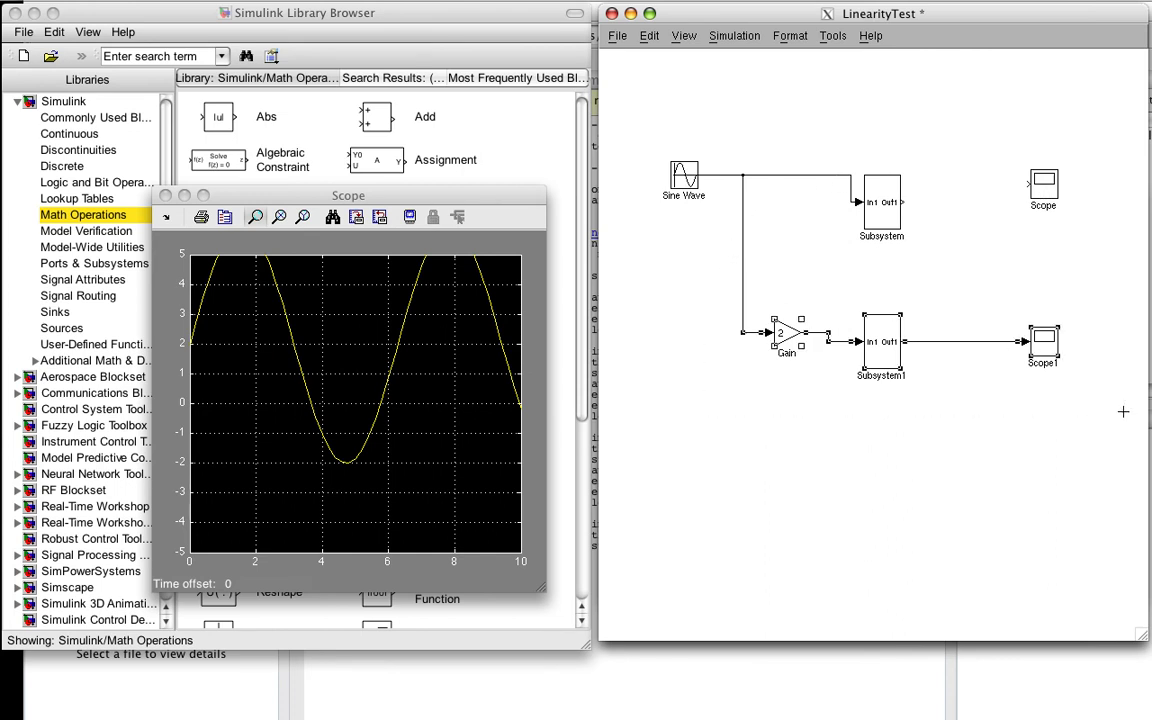
pyautogui.press('Delete')
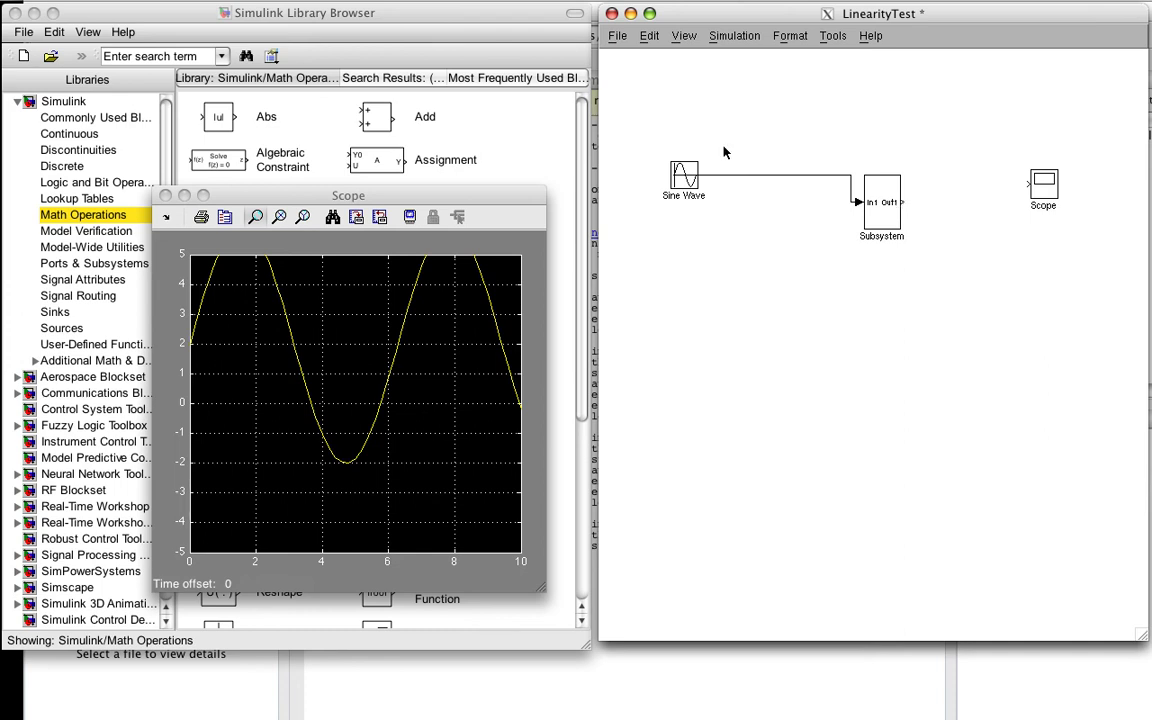
# - Add a Step block from the Sources library below the Sine Wave block
pyautogui.click(30, 231)
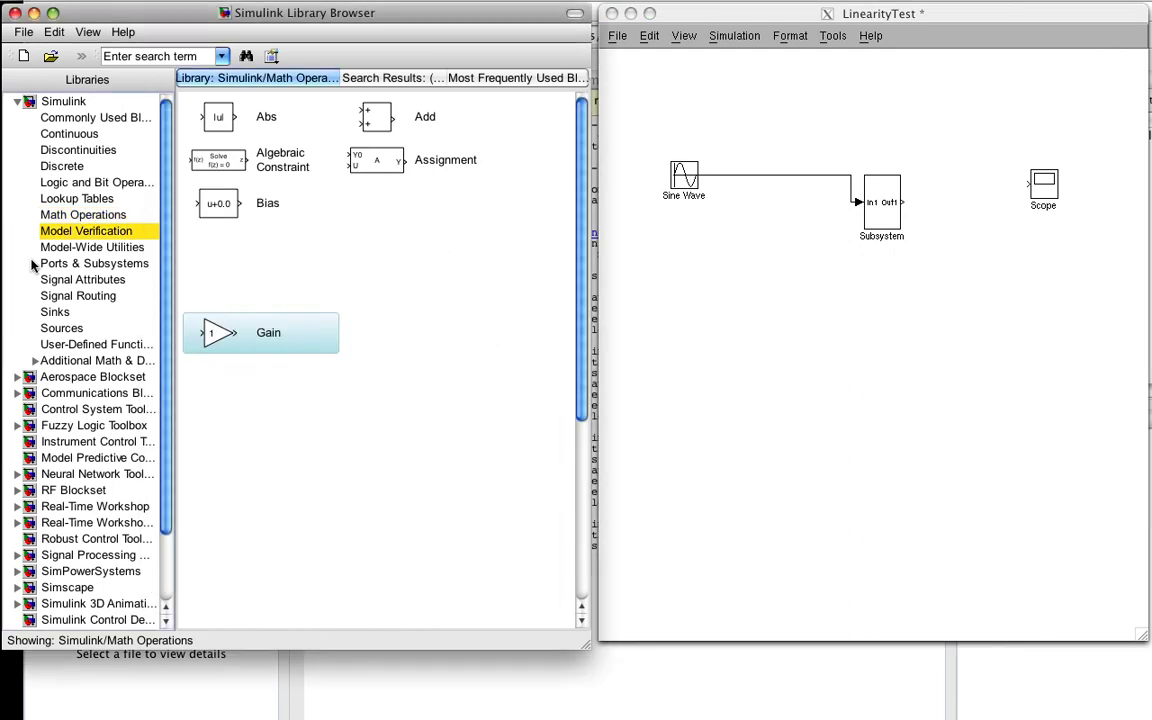
pyautogui.click(50, 327)
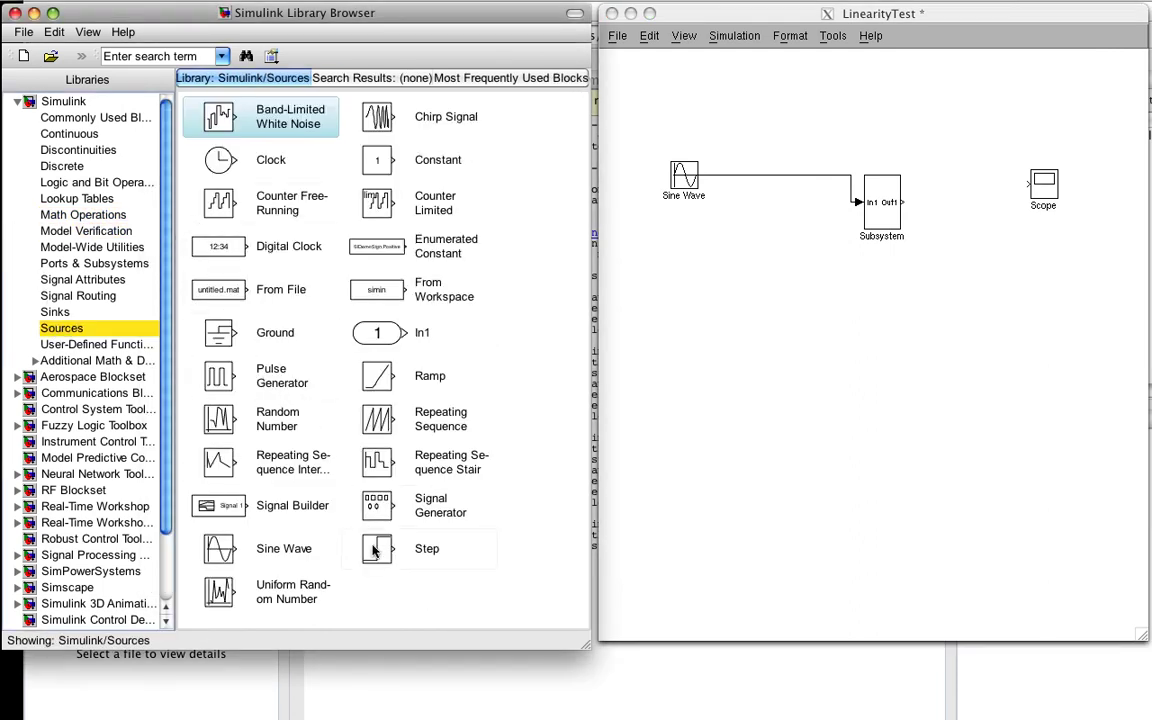
pyautogui.moveTo(378, 548); pyautogui.dragTo(686, 320)
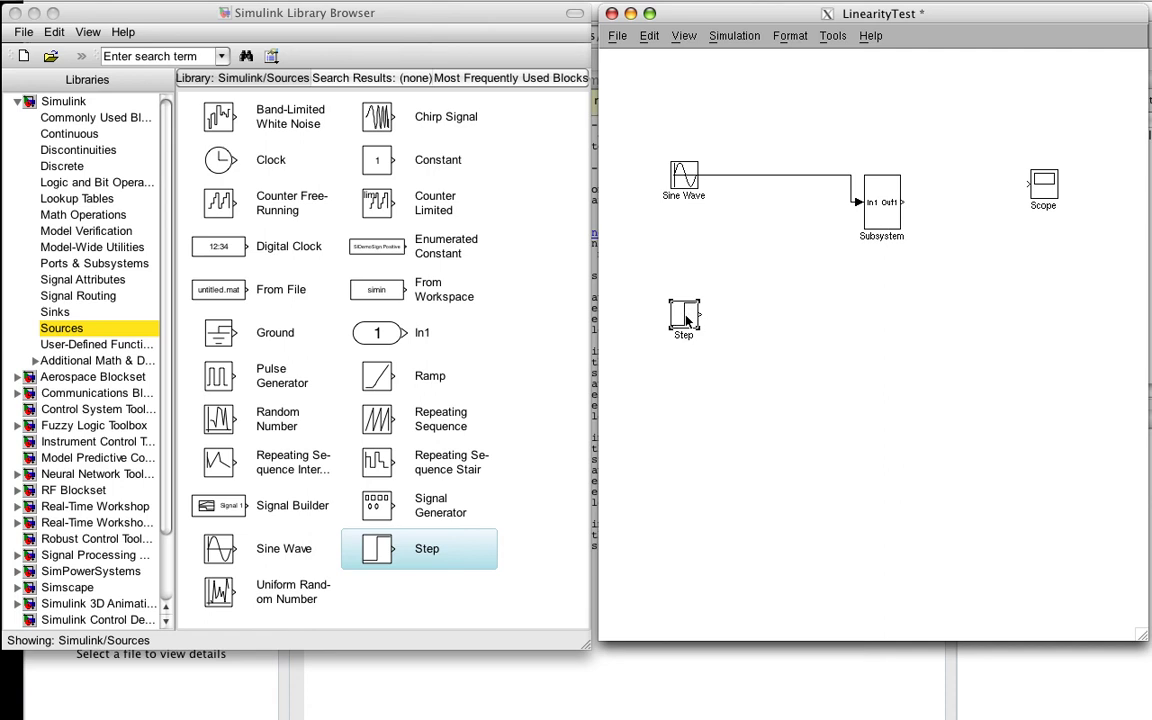
# - Copy and paste the Subsystem as Subsystem1, moving it down beside the Step block
pyautogui.click(884, 213)
pyautogui.click(652, 38)
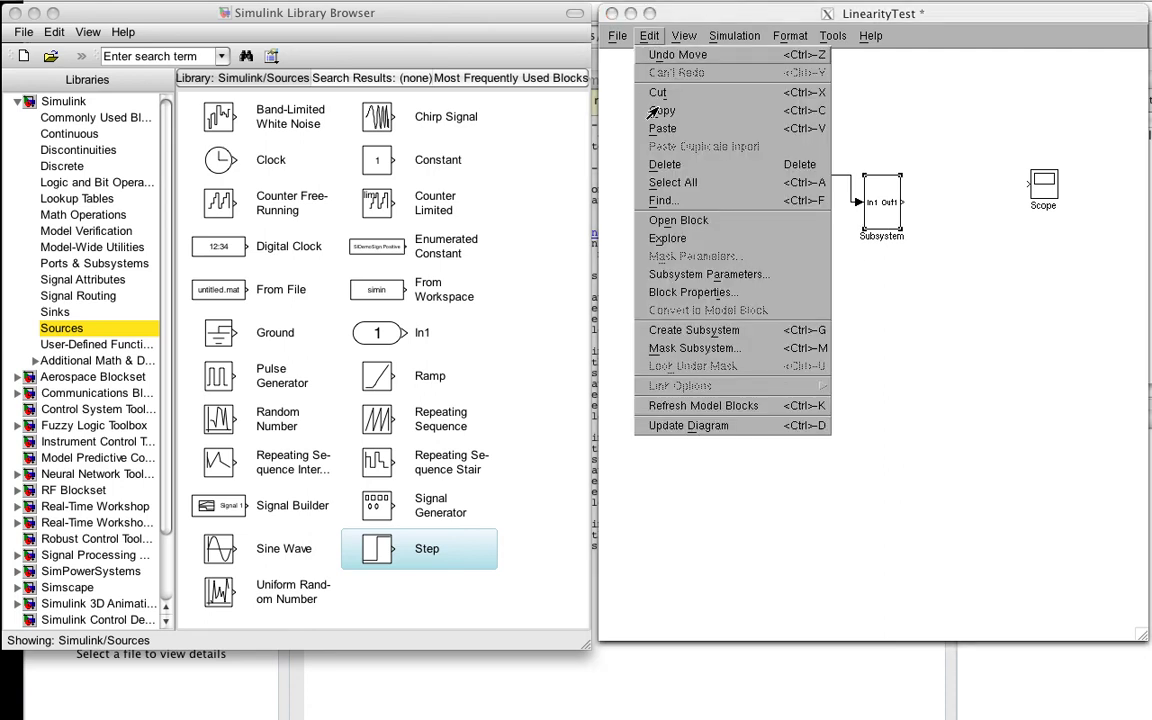
pyautogui.click(620, 101)
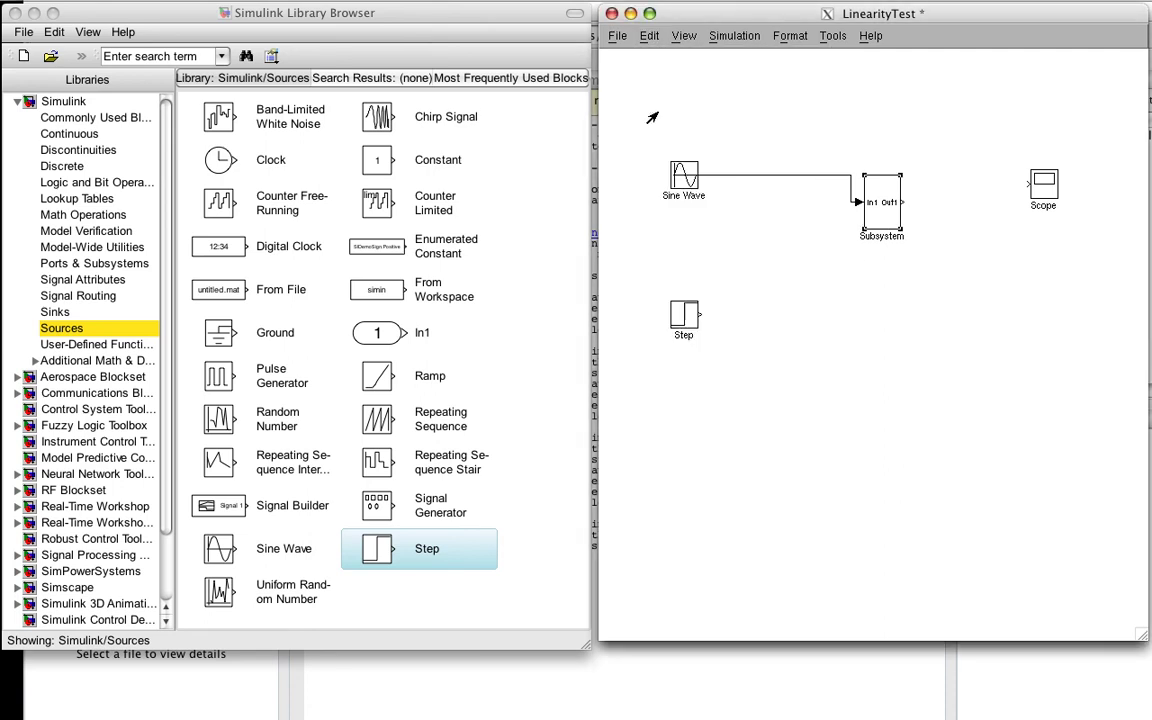
pyautogui.click(650, 40)
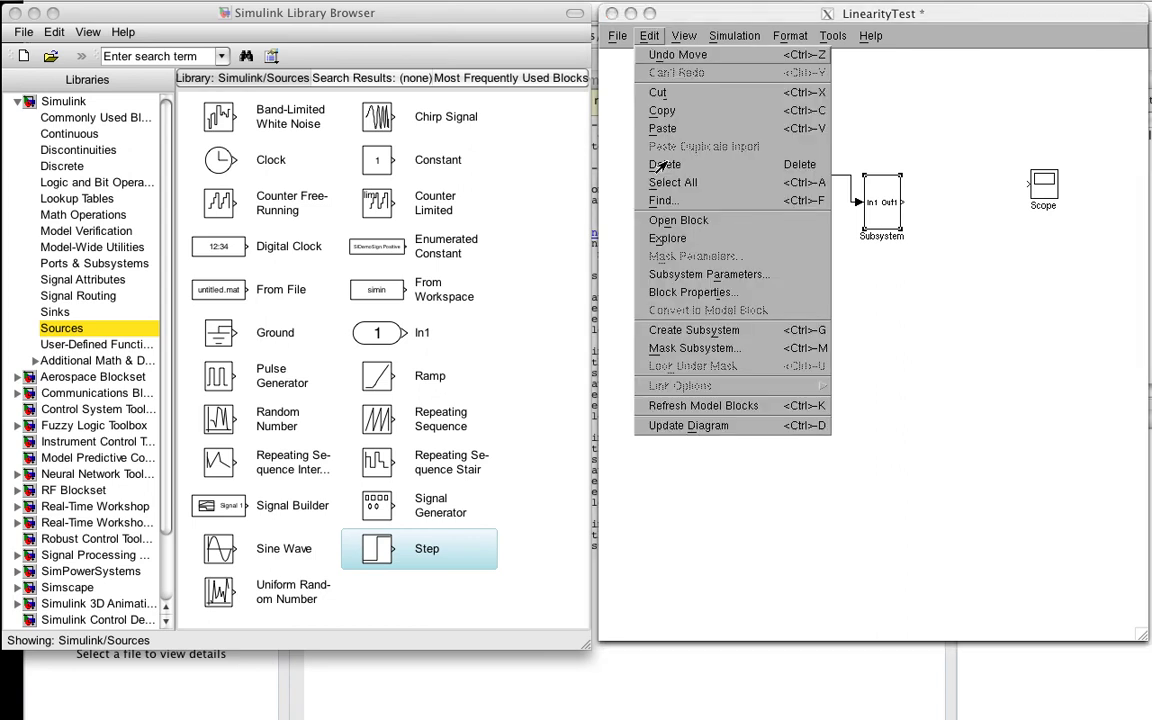
pyautogui.click(660, 128)
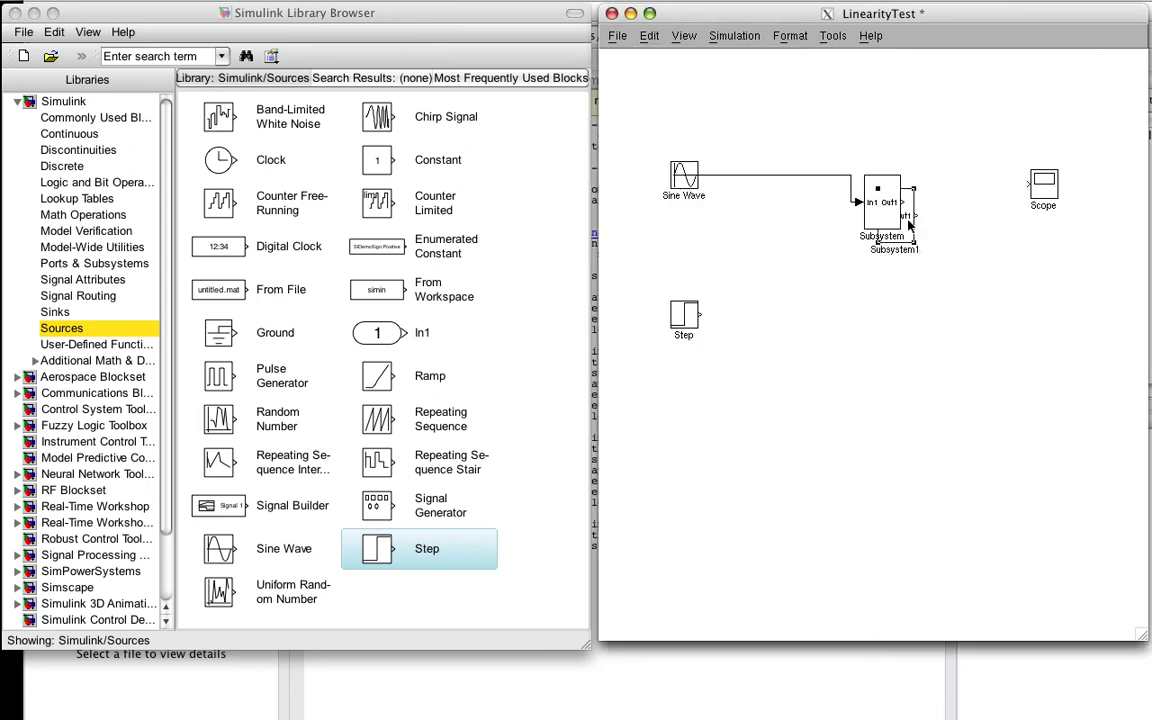
pyautogui.moveTo(905, 222); pyautogui.dragTo(890, 321)
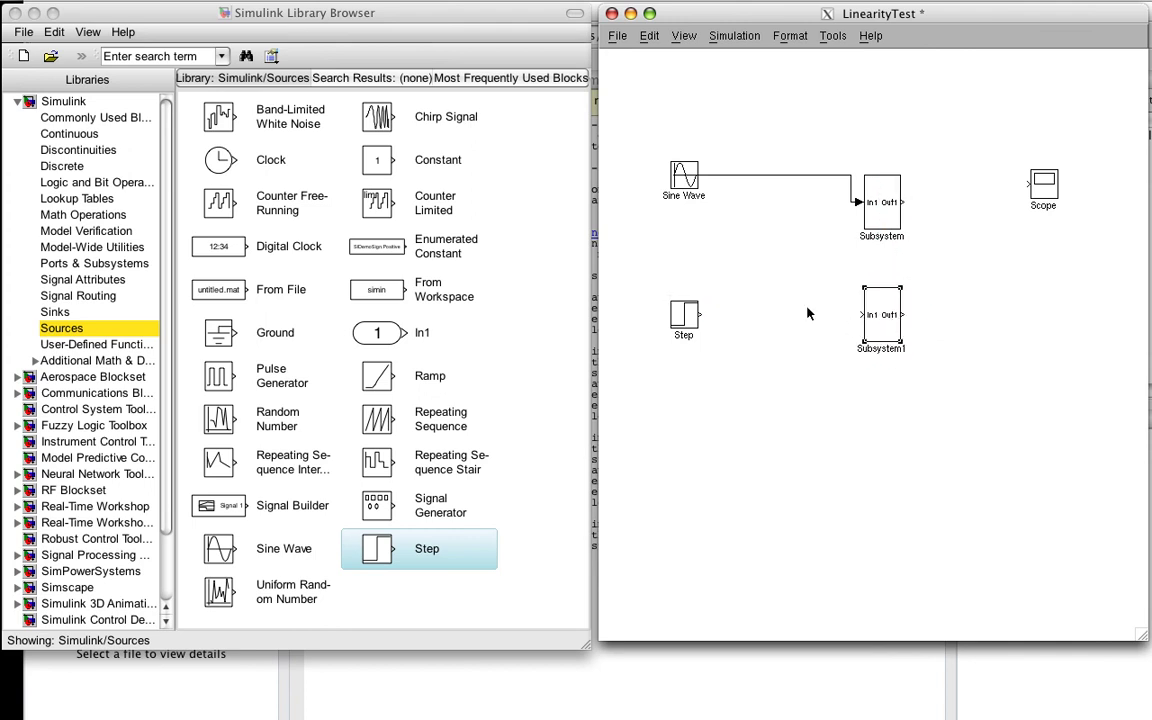
# - Wire Step into Subsystem1 and place an Add block right of the subsystems
pyautogui.moveTo(863, 318); pyautogui.dragTo(686, 313)
pyautogui.click(57, 216)
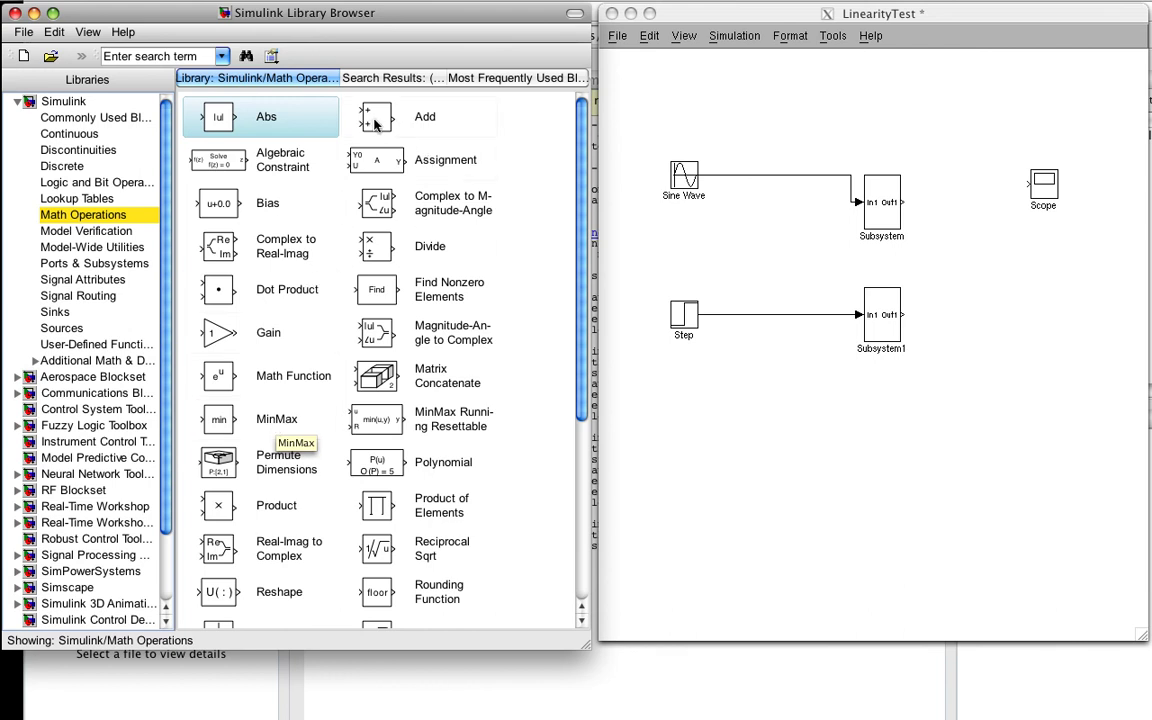
pyautogui.moveTo(340, 110); pyautogui.dragTo(979, 251)
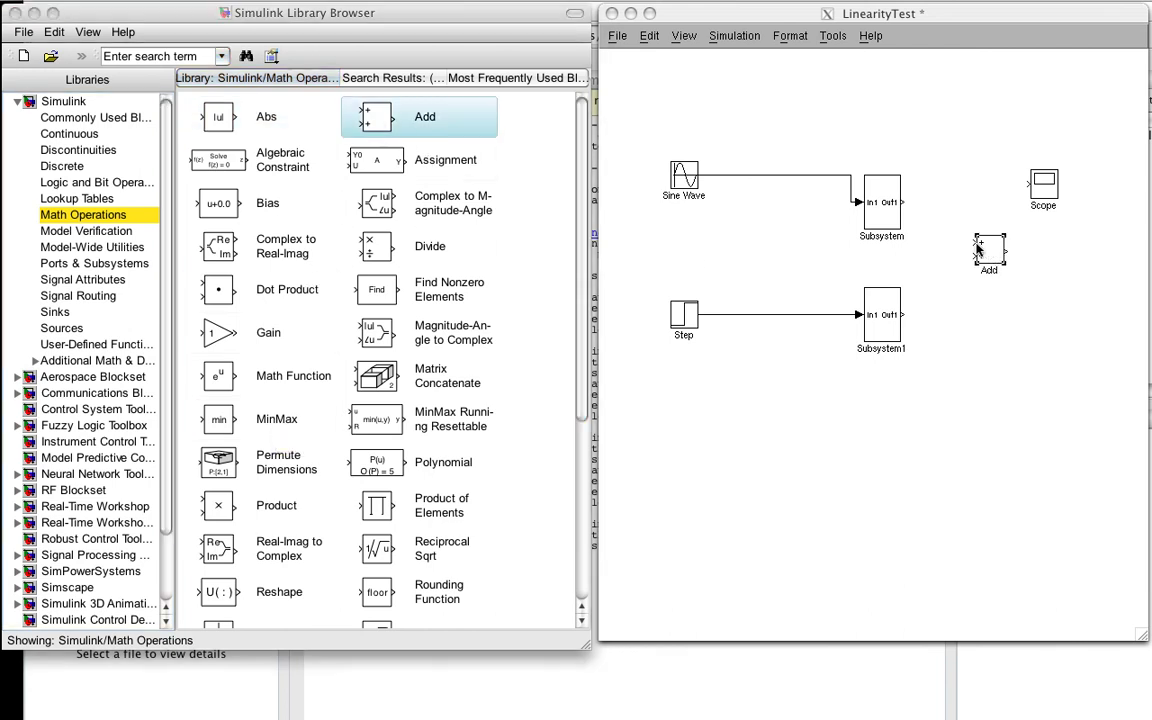
pyautogui.click(959, 242)
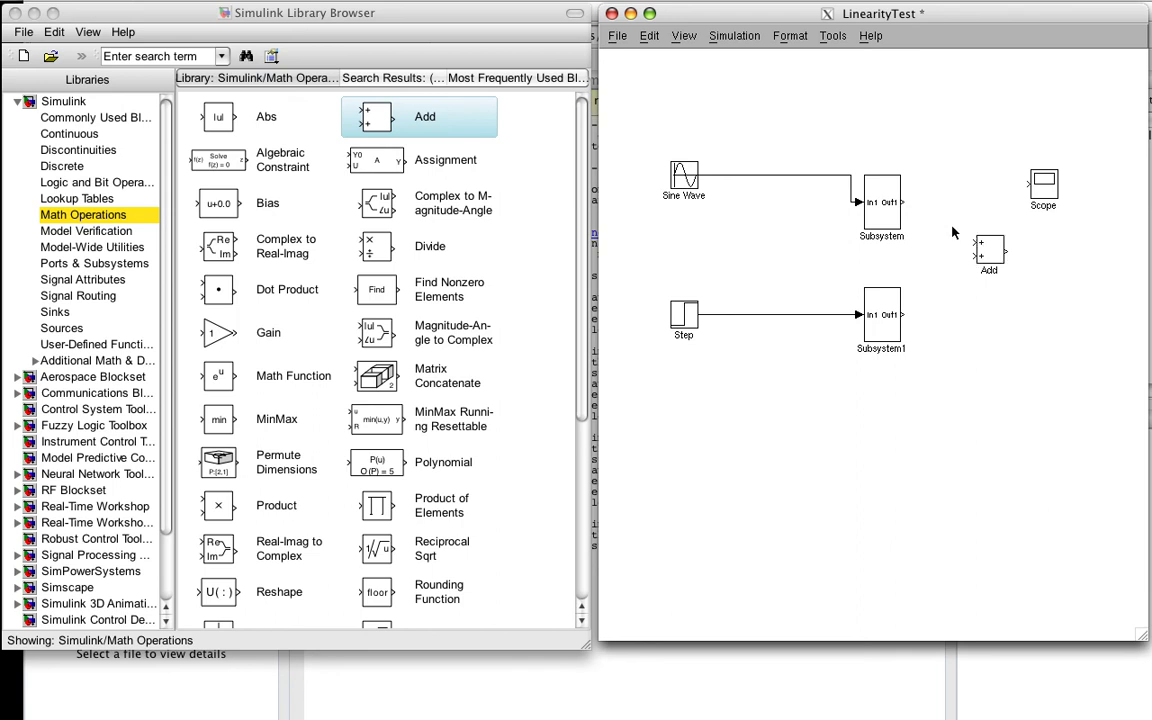
# - Connect Subsystem and Subsystem1 outputs to Add's inputs, and Add's output to Scope
pyautogui.moveTo(974, 242); pyautogui.dragTo(903, 202)
pyautogui.moveTo(975, 256); pyautogui.dragTo(950, 314)
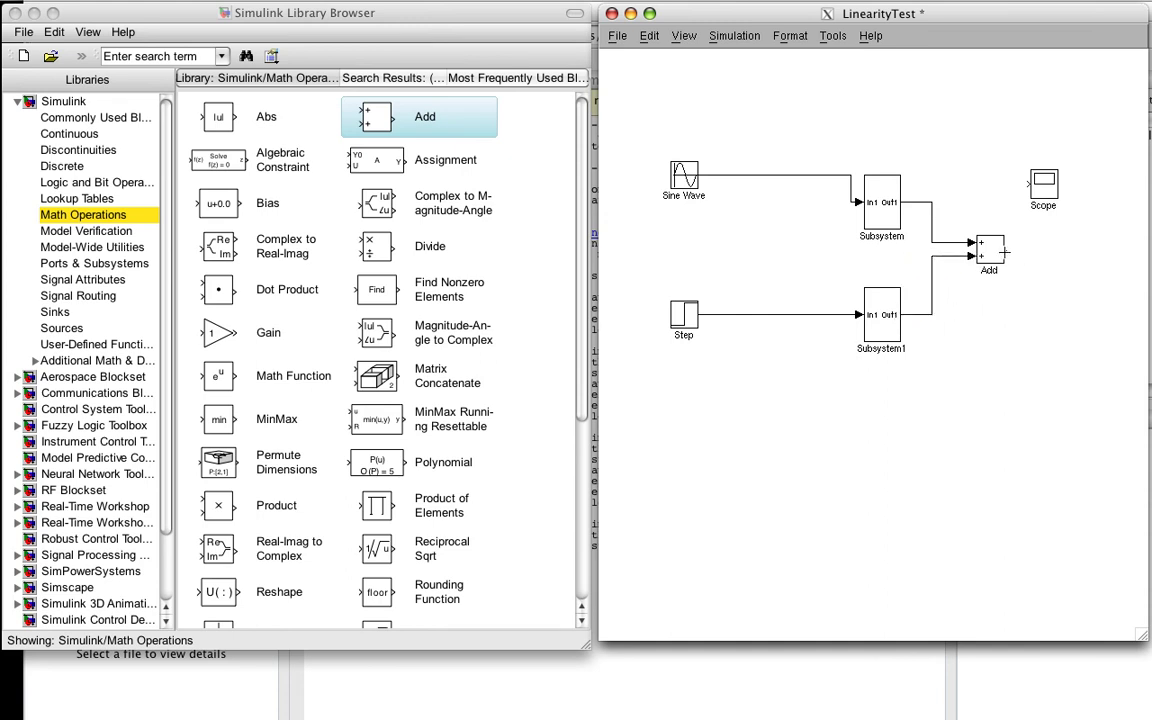
pyautogui.moveTo(1006, 250); pyautogui.dragTo(1024, 186)
# - Copy and paste Subsystem1 as Subsystem2, placed below Subsystem1
pyautogui.click(880, 318)
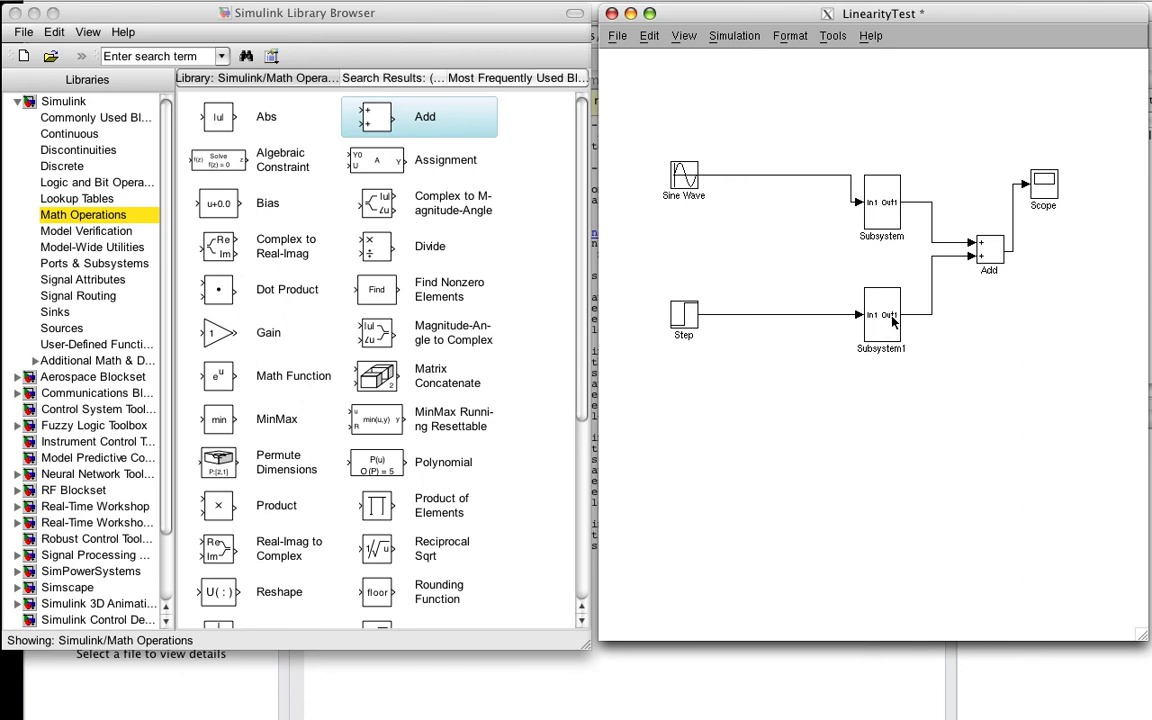
pyautogui.click(649, 35)
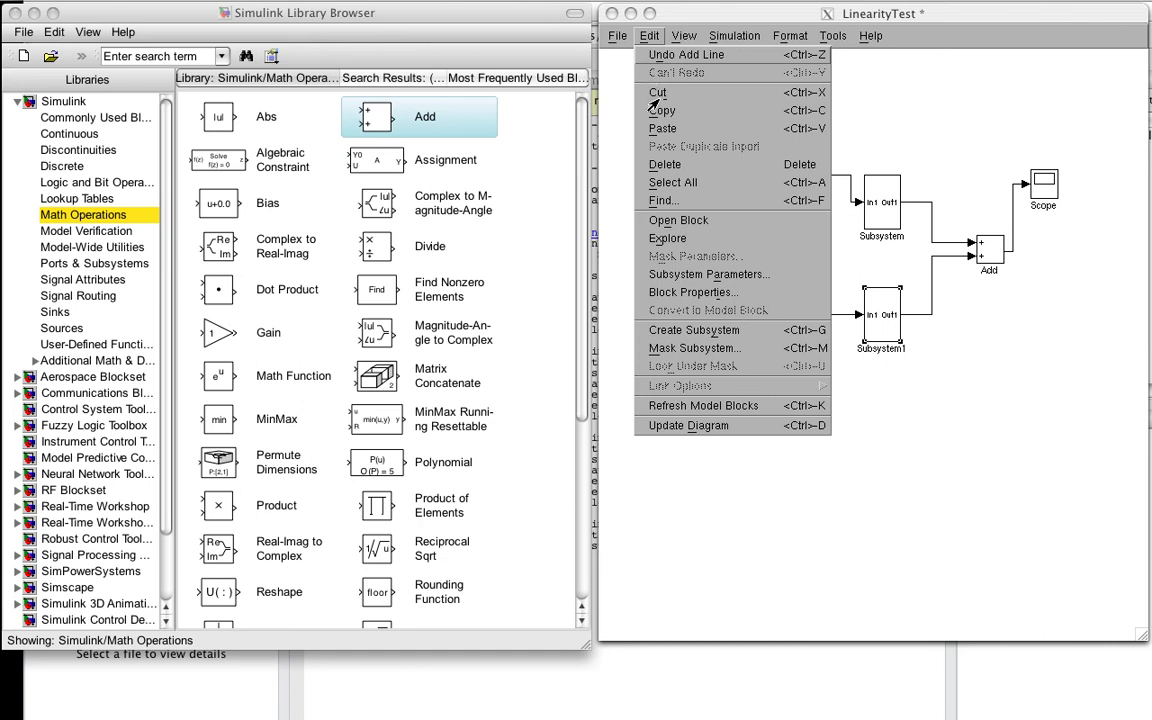
pyautogui.click(660, 109)
pyautogui.click(649, 35)
pyautogui.click(662, 128)
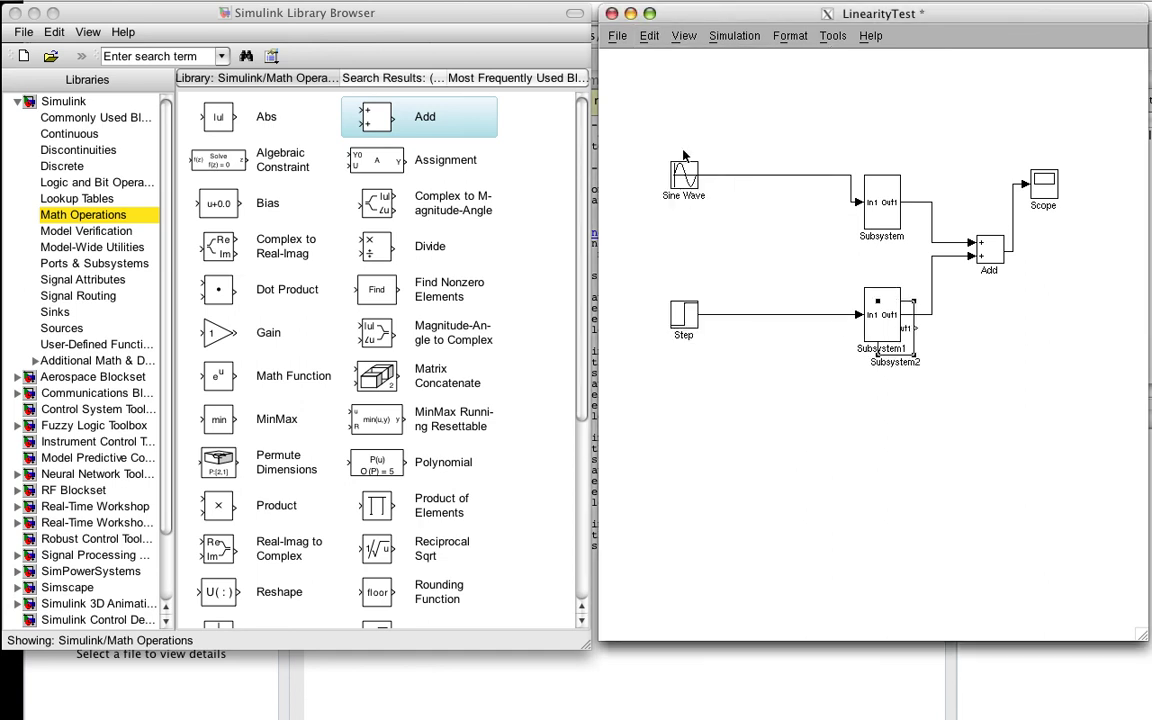
pyautogui.moveTo(912, 345); pyautogui.dragTo(901, 443)
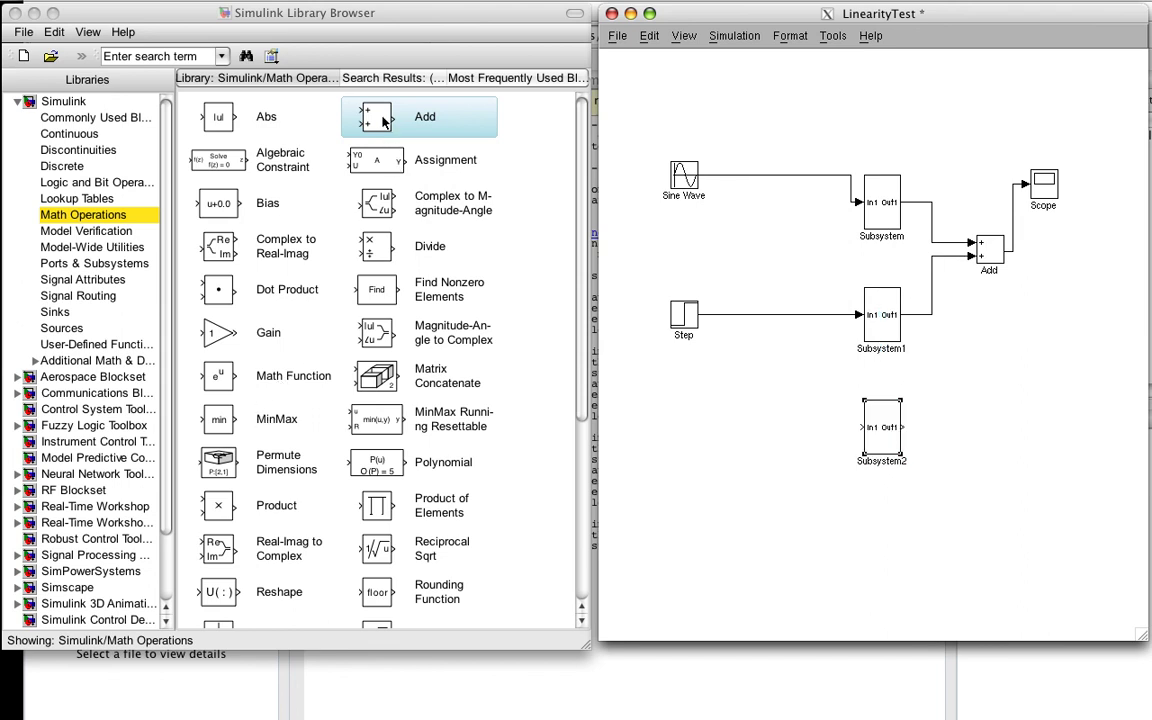
# - Add an Add1 block feeding Subsystem2, with Sine Wave and Step branched into its inputs
pyautogui.moveTo(383, 121); pyautogui.dragTo(796, 426)
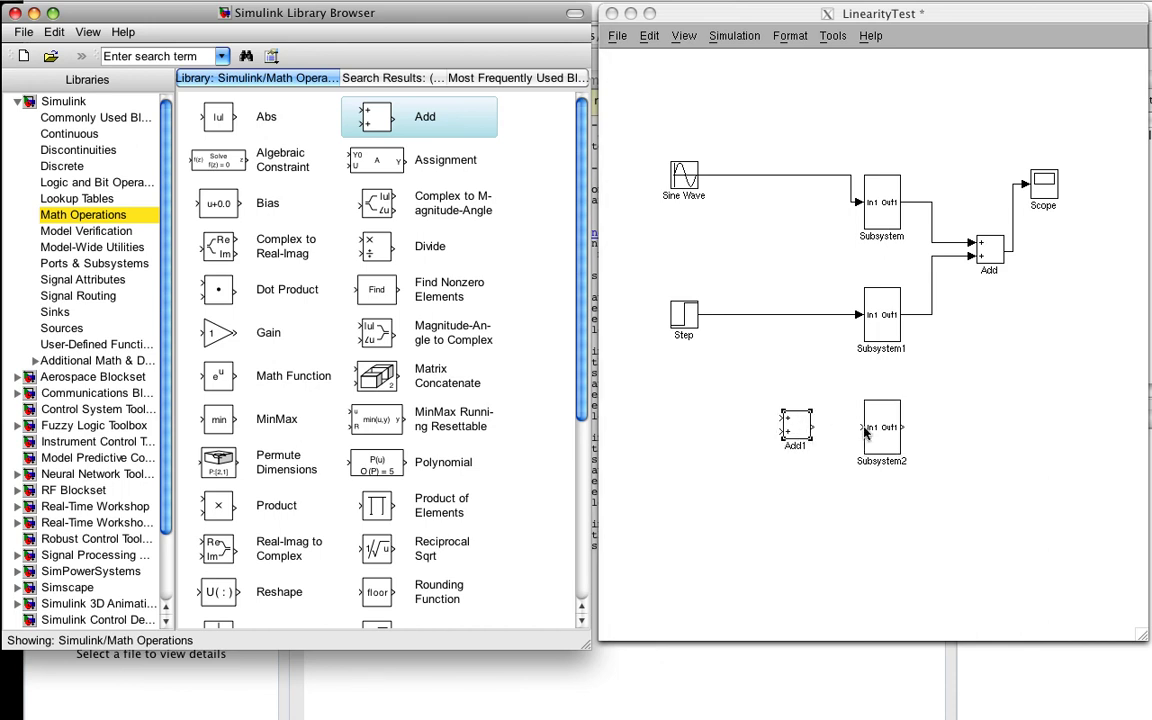
pyautogui.moveTo(866, 431); pyautogui.dragTo(808, 425)
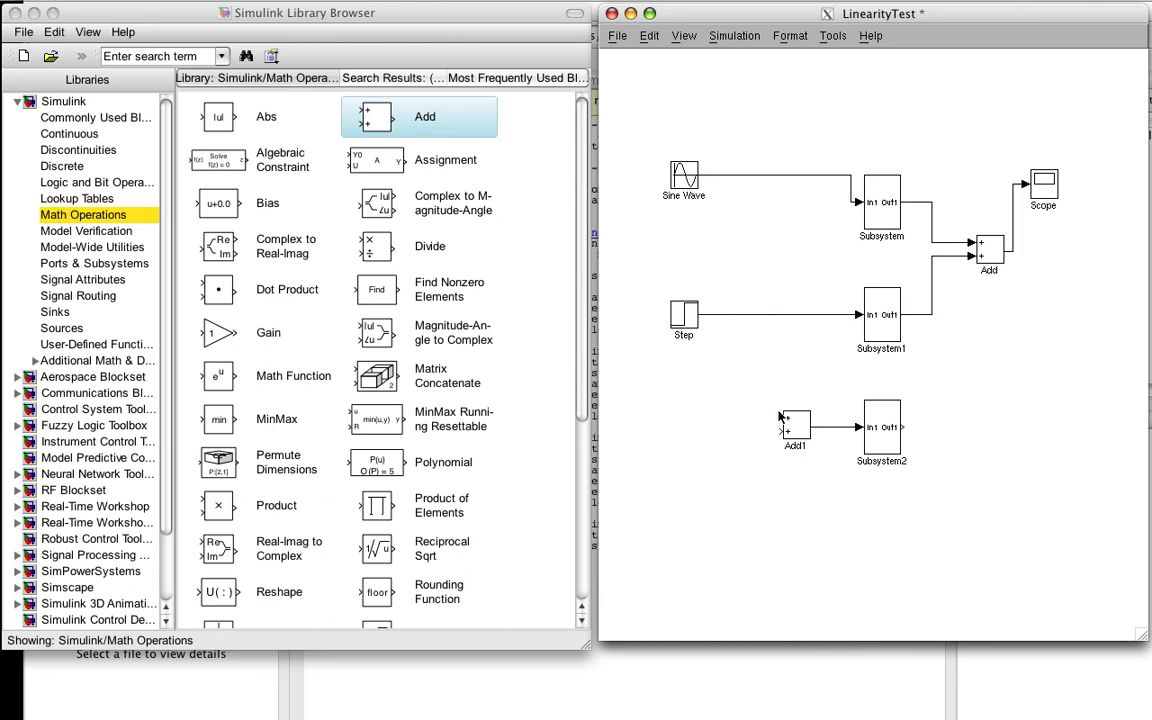
pyautogui.moveTo(778, 417); pyautogui.dragTo(771, 175)
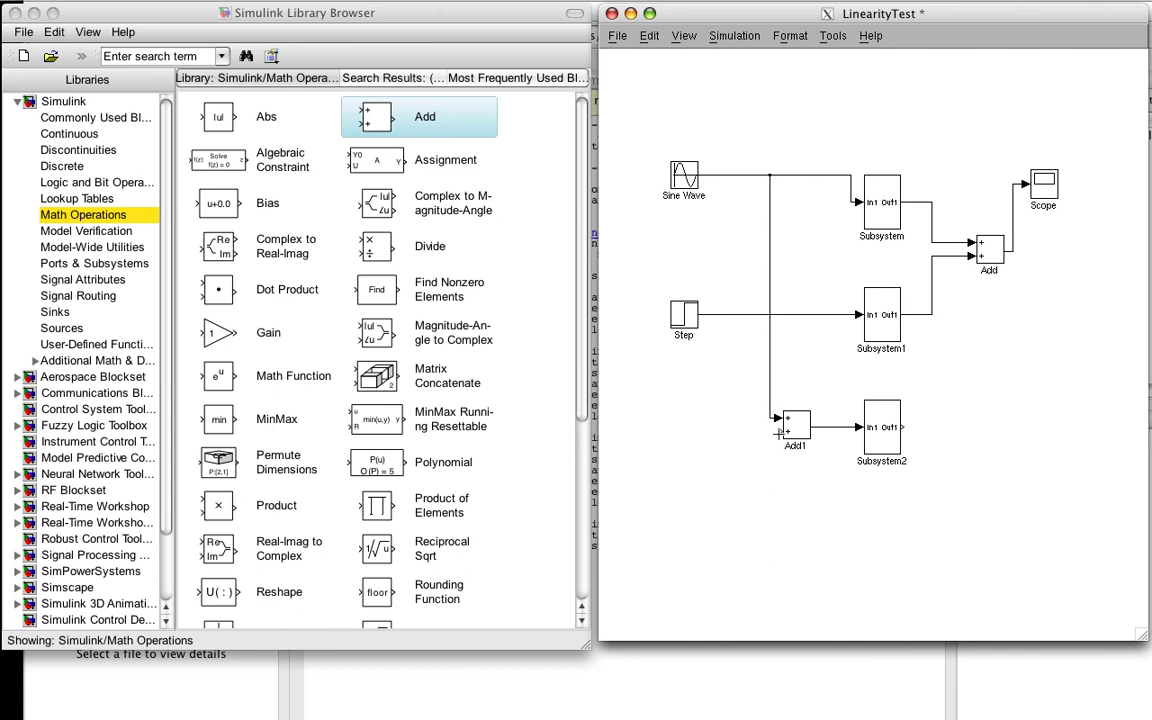
pyautogui.moveTo(784, 430)
pyautogui.mouseDown()
pyautogui.moveTo(760, 432)
pyautogui.moveTo(738, 314)
pyautogui.mouseUp()
# - Place a Scope1 block from Sinks at the bottom right and wire Subsystem2's output to it
pyautogui.click(57, 318)
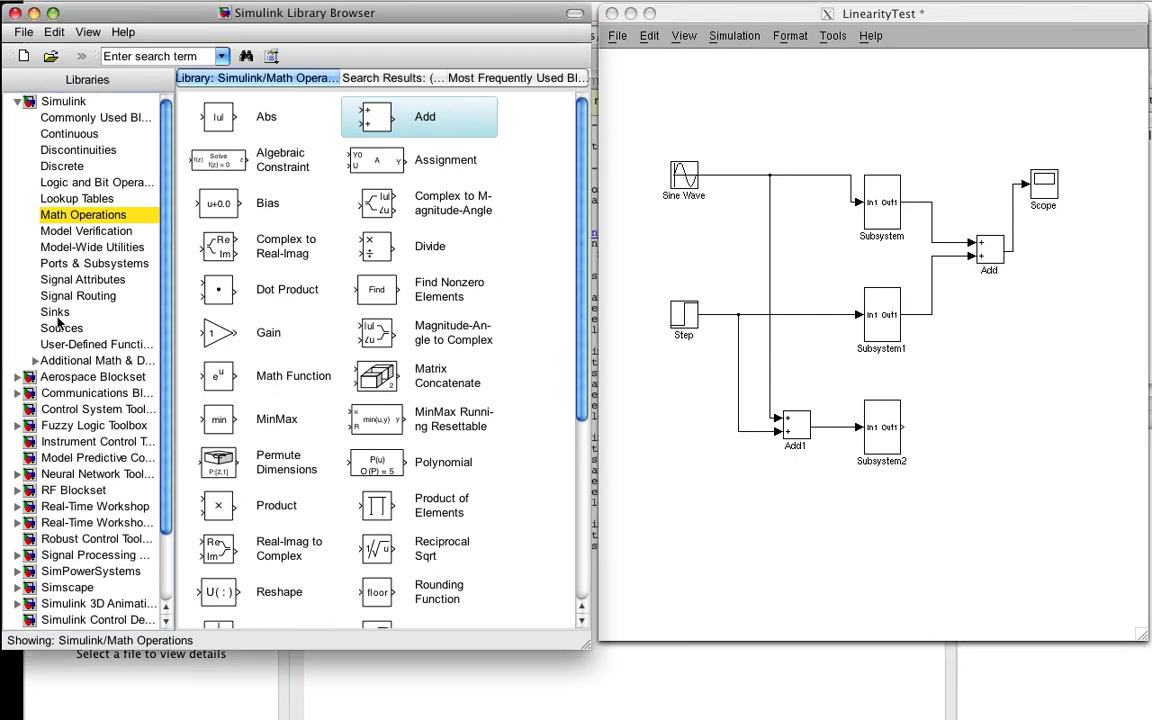
pyautogui.click(55, 313)
pyautogui.click(416, 176)
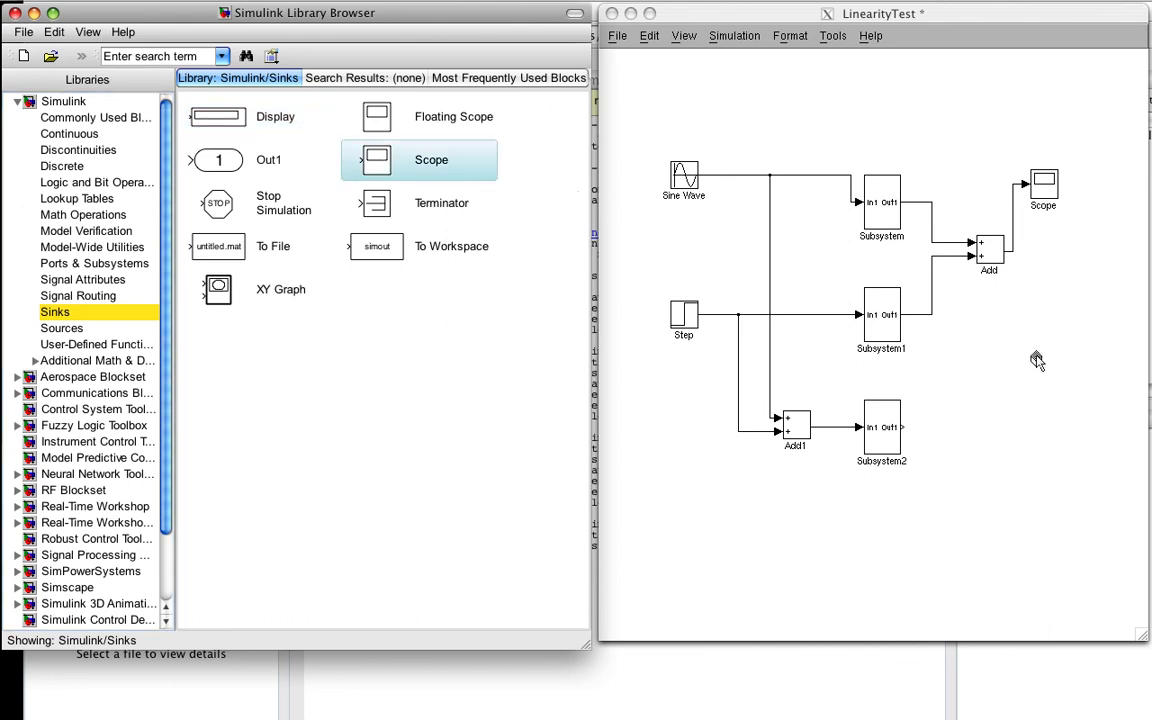
pyautogui.moveTo(1062, 420); pyautogui.dragTo(1064, 421)
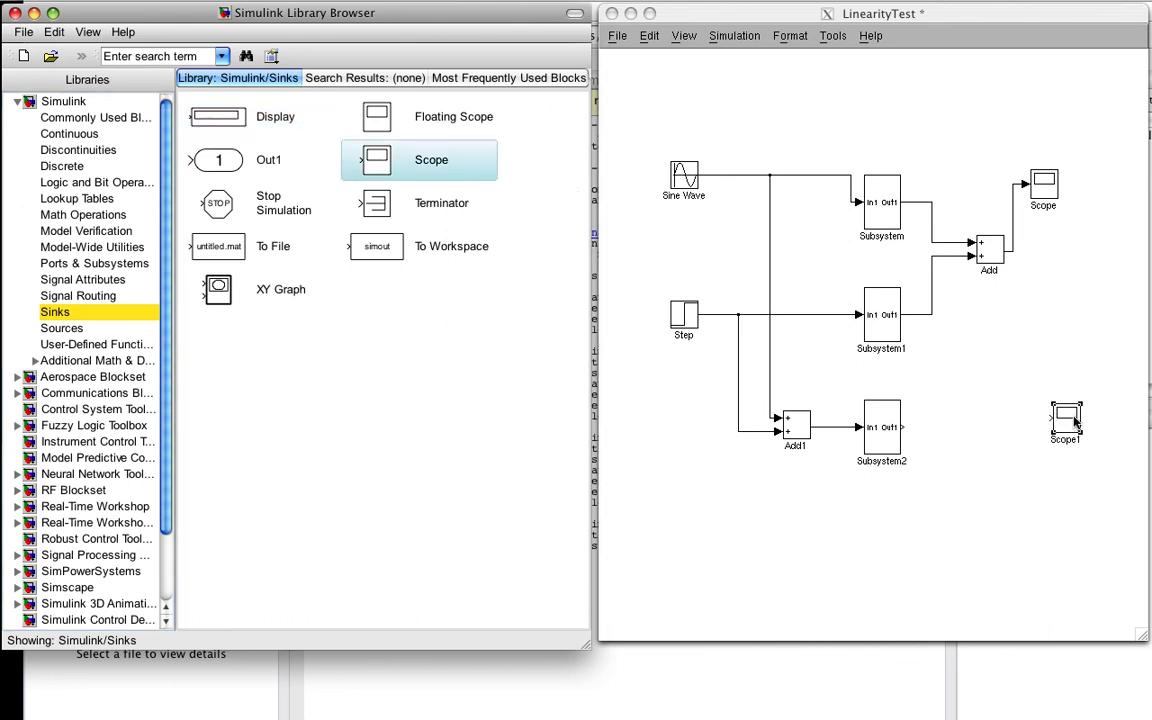
pyautogui.click(1070, 428)
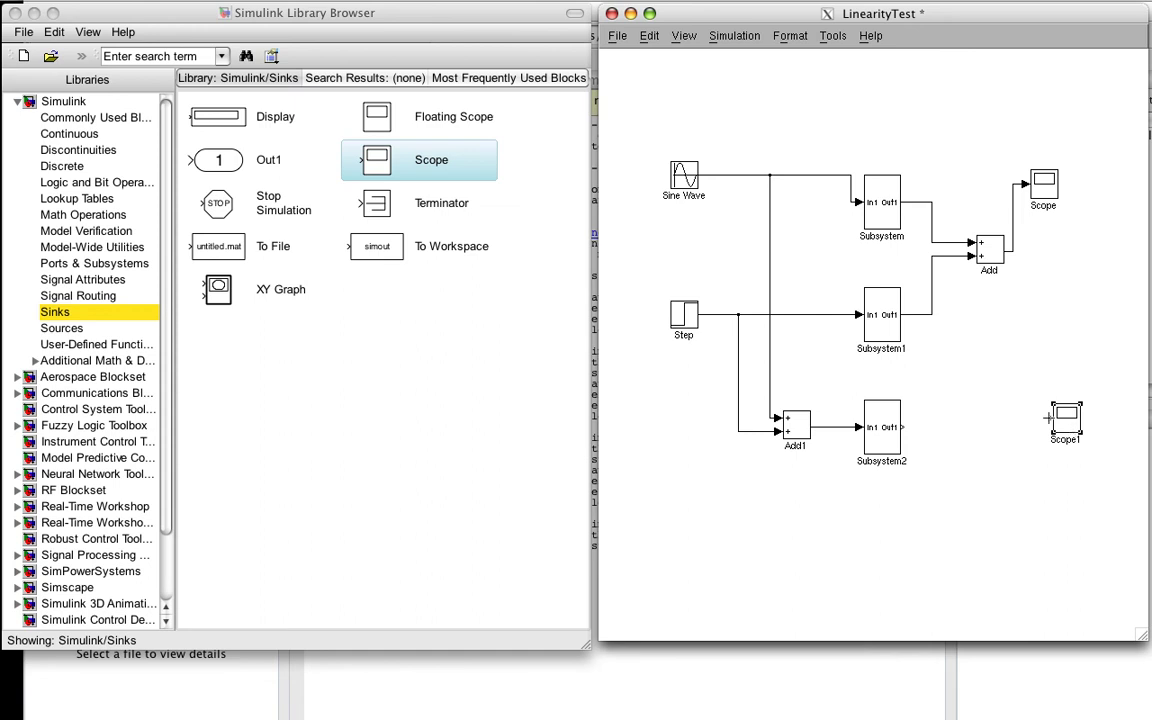
pyautogui.moveTo(1049, 418); pyautogui.dragTo(902, 427)
# - Start the simulation and open the Scope and Scope1 plot windows
pyautogui.click(724, 40)
pyautogui.click(714, 54)
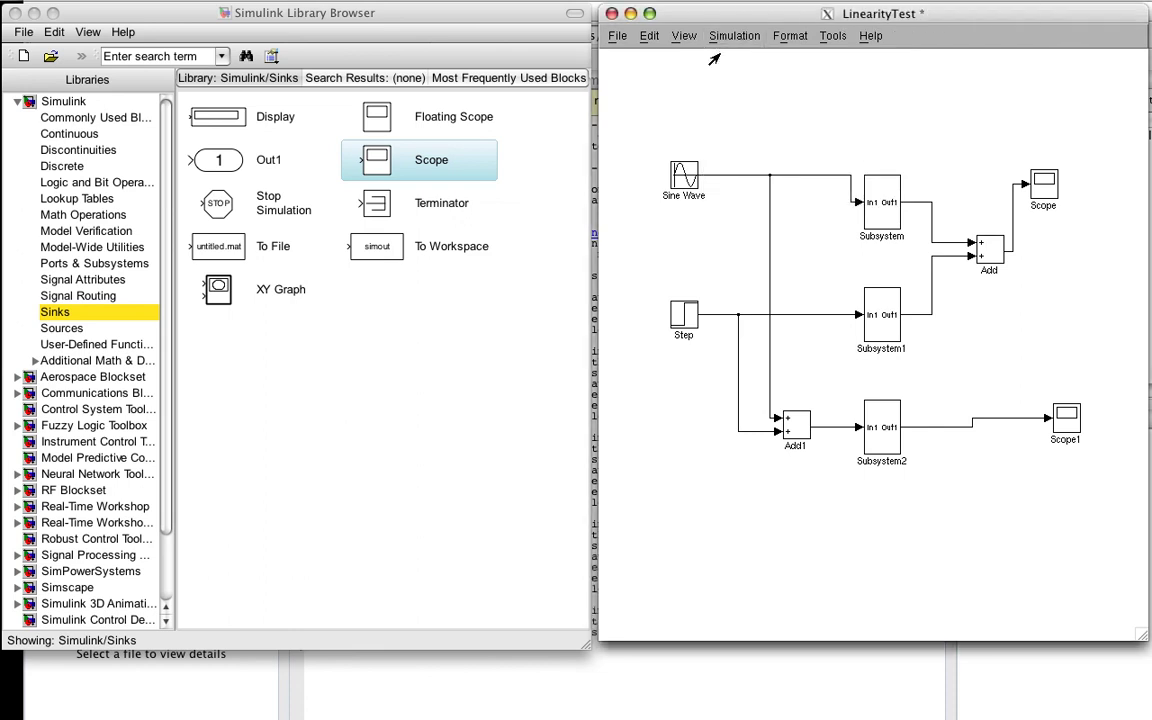
pyautogui.doubleClick(1043, 188)
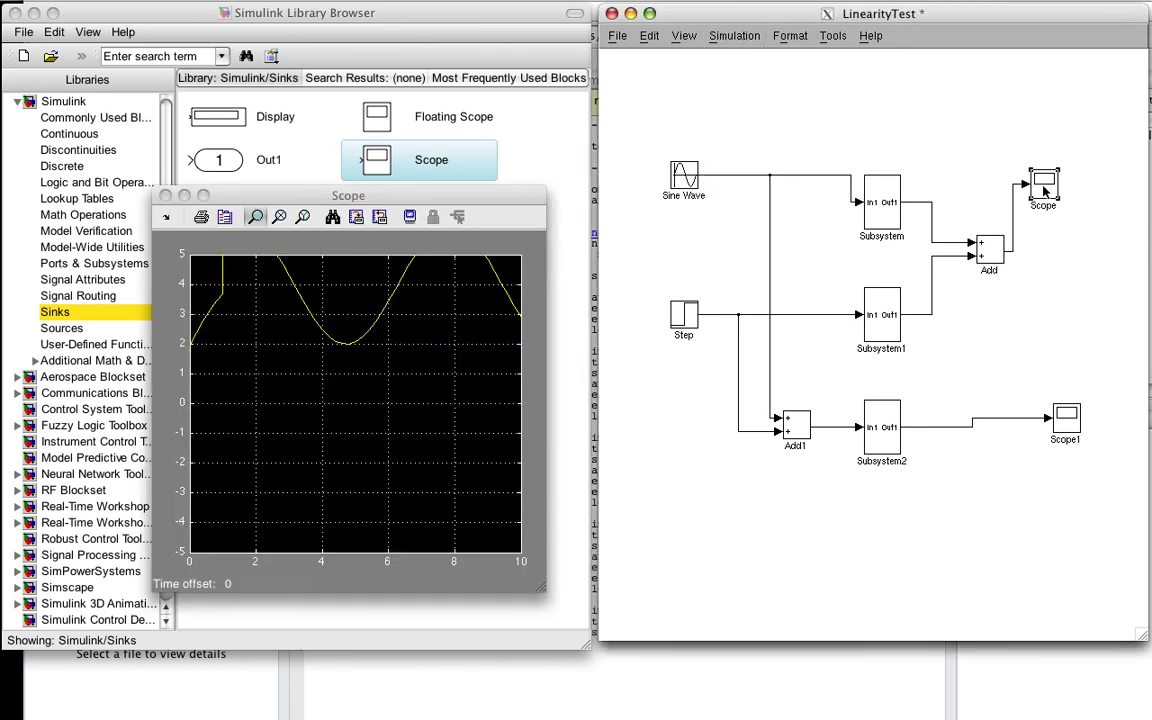
pyautogui.doubleClick(1064, 428)
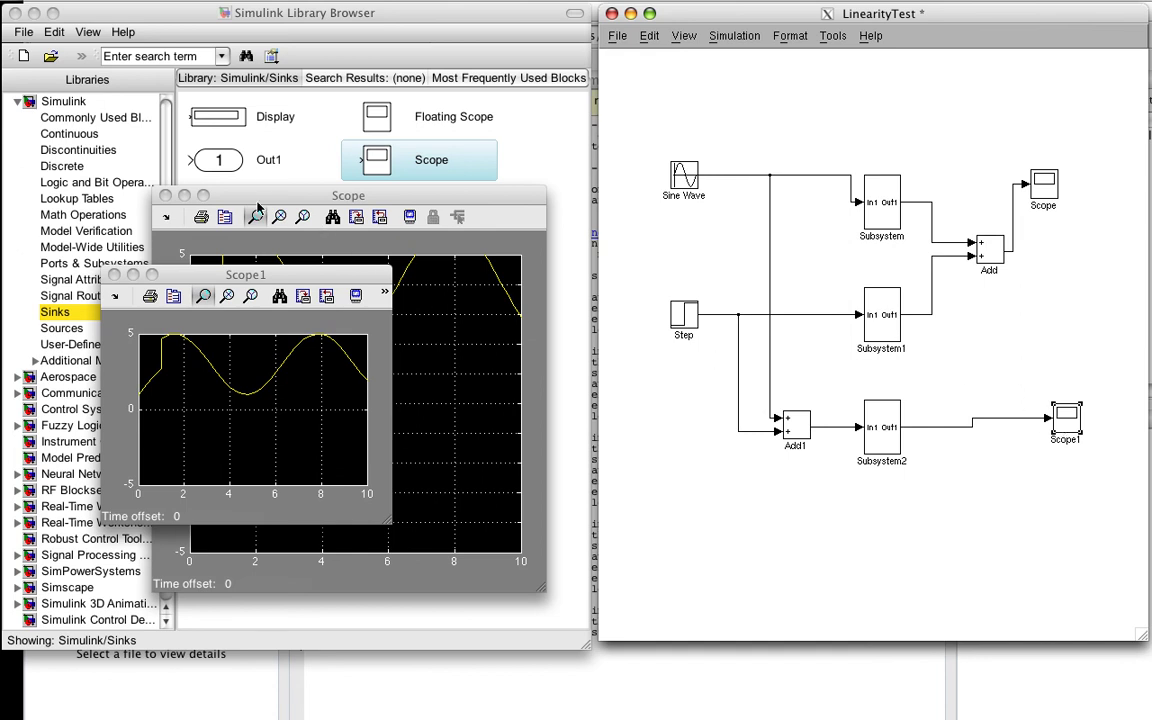
# - Arrange Scope at top left and Scope1 beside it, resized to match
pyautogui.moveTo(258, 204); pyautogui.dragTo(70, 62)
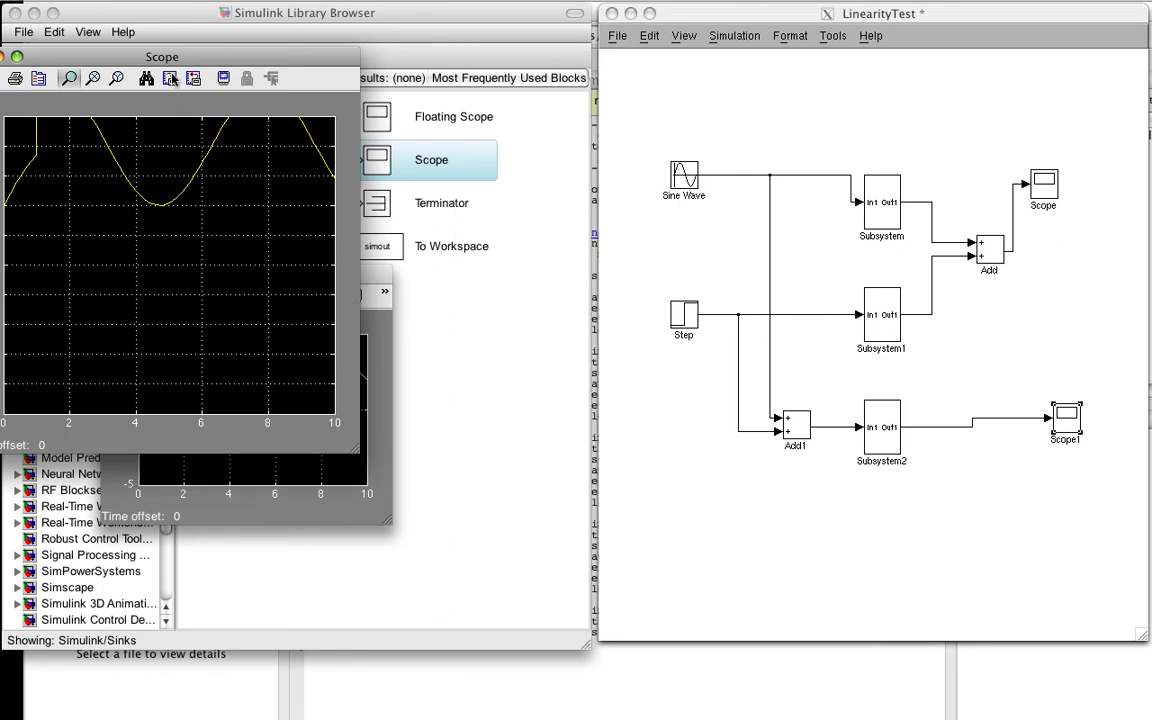
pyautogui.moveTo(151, 57); pyautogui.dragTo(200, 33)
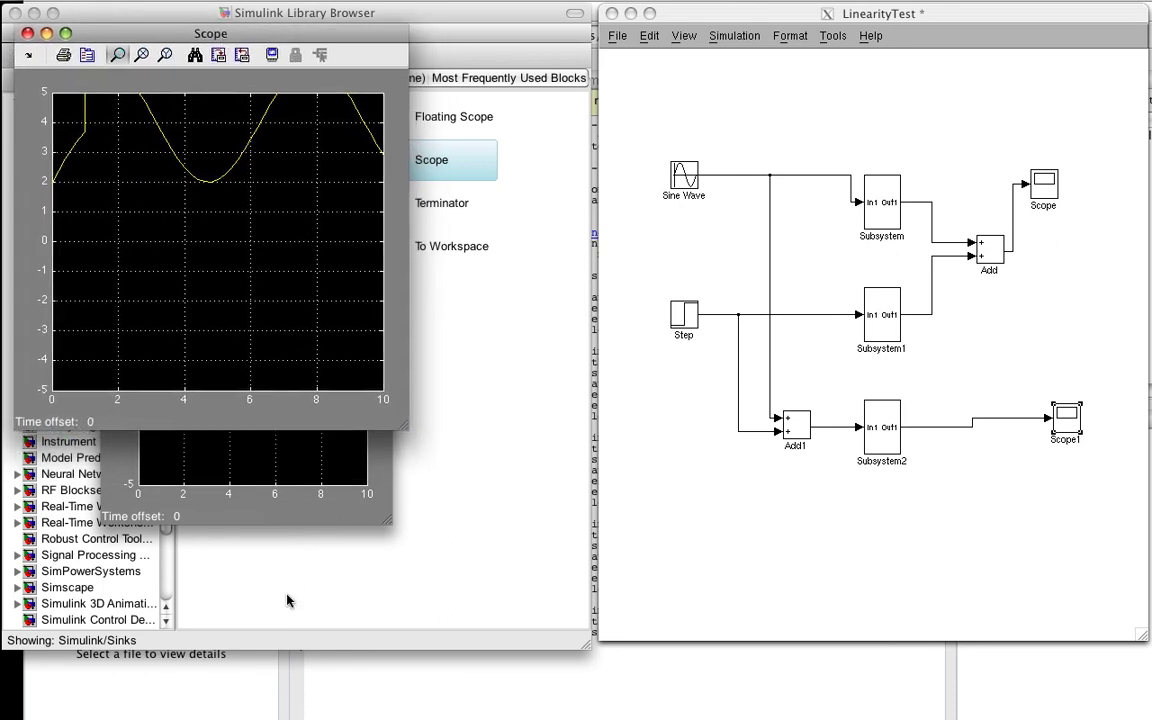
pyautogui.click(279, 524)
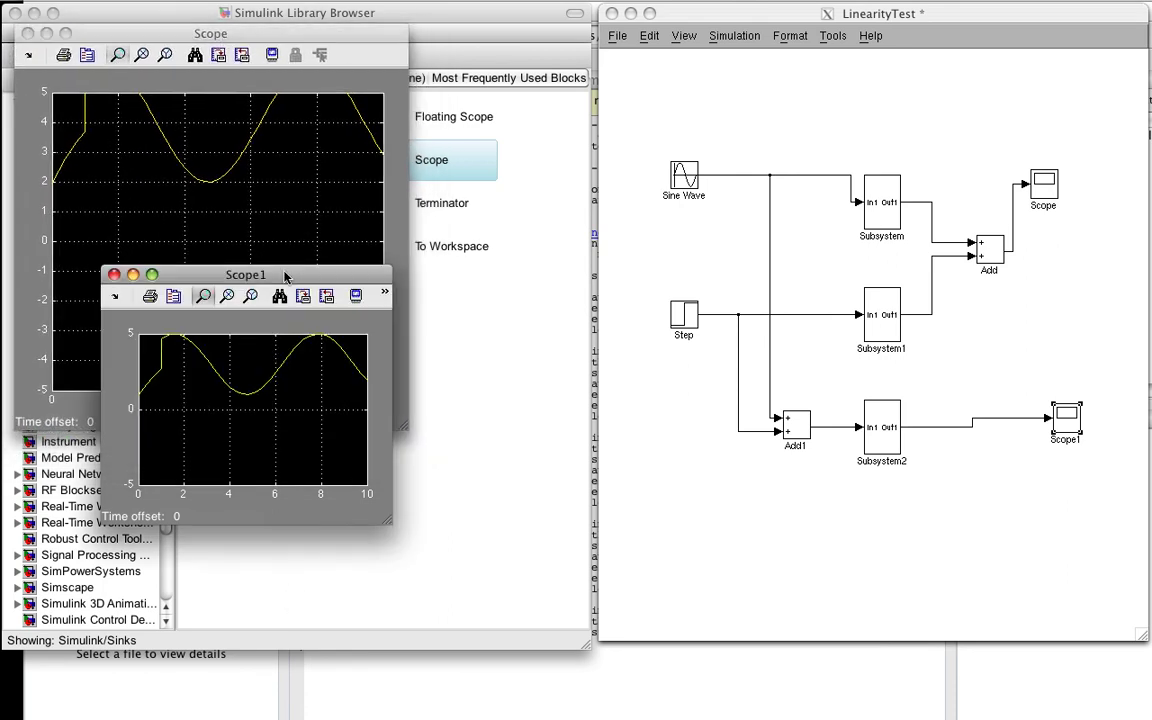
pyautogui.moveTo(284, 276); pyautogui.dragTo(600, 33)
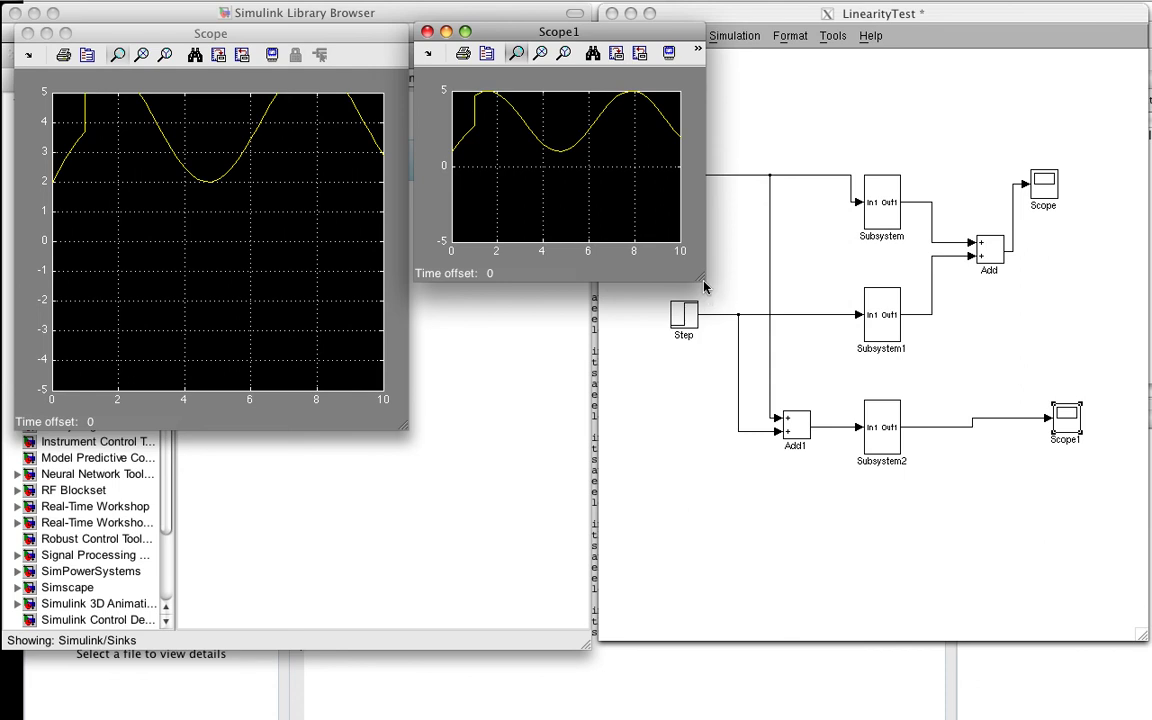
pyautogui.moveTo(703, 287); pyautogui.dragTo(740, 430)
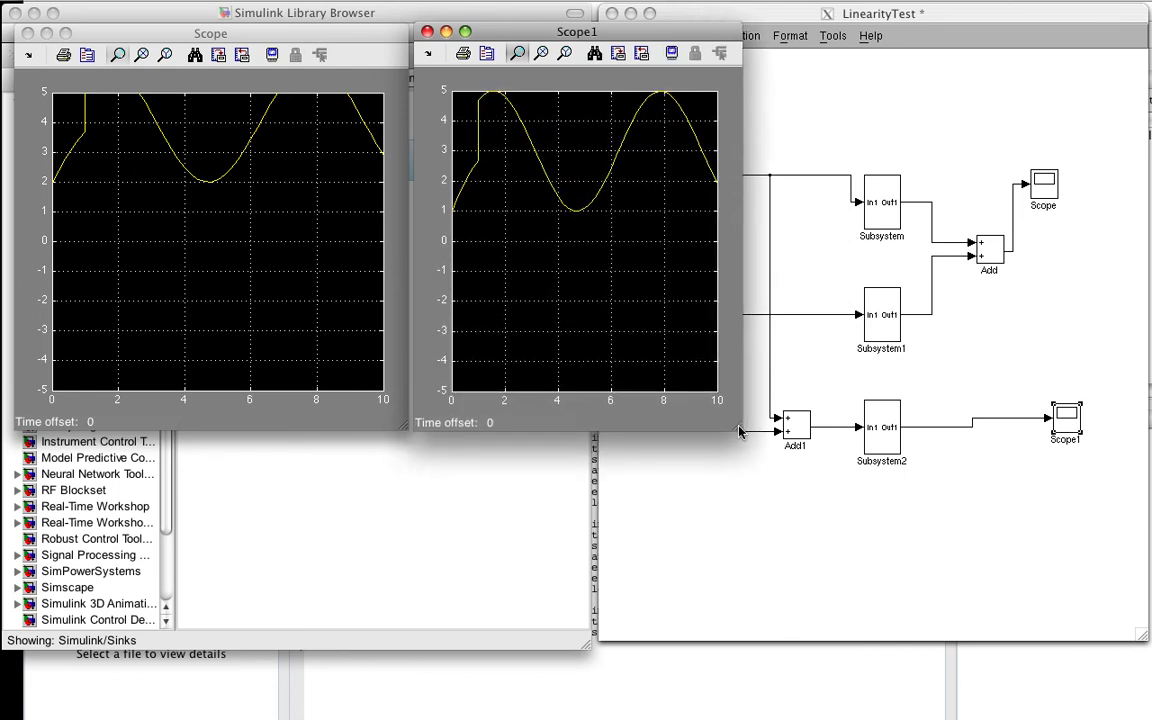